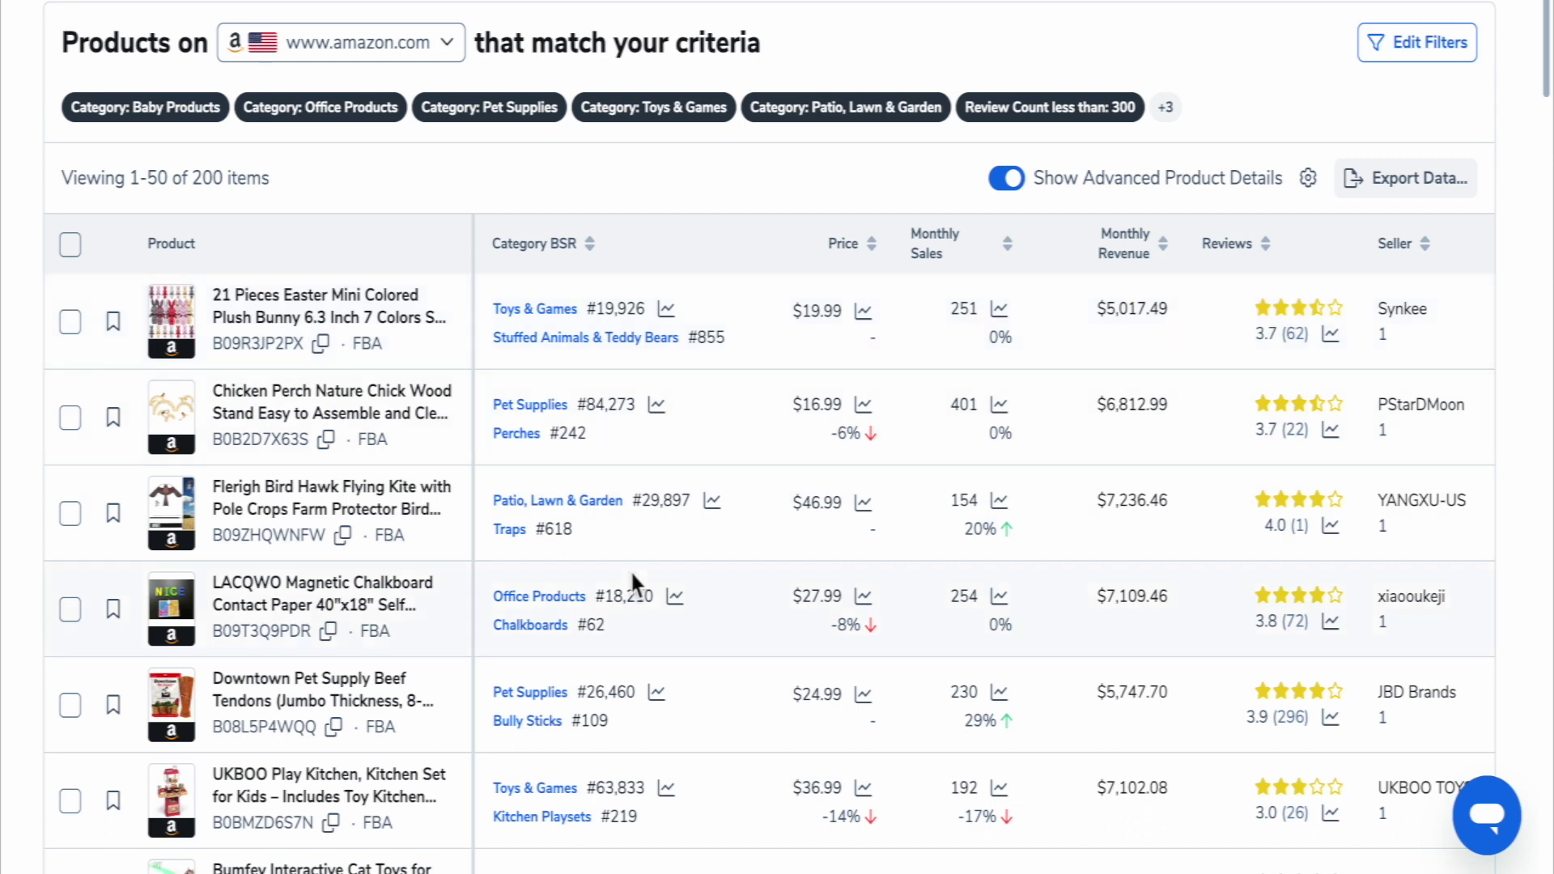
Browse the matching products and open the Amazon listing of the Dog Tactical Harness by JVA Pro.
scroll(630, 570, "down", 2)
scroll(630, 570, "down", 8)
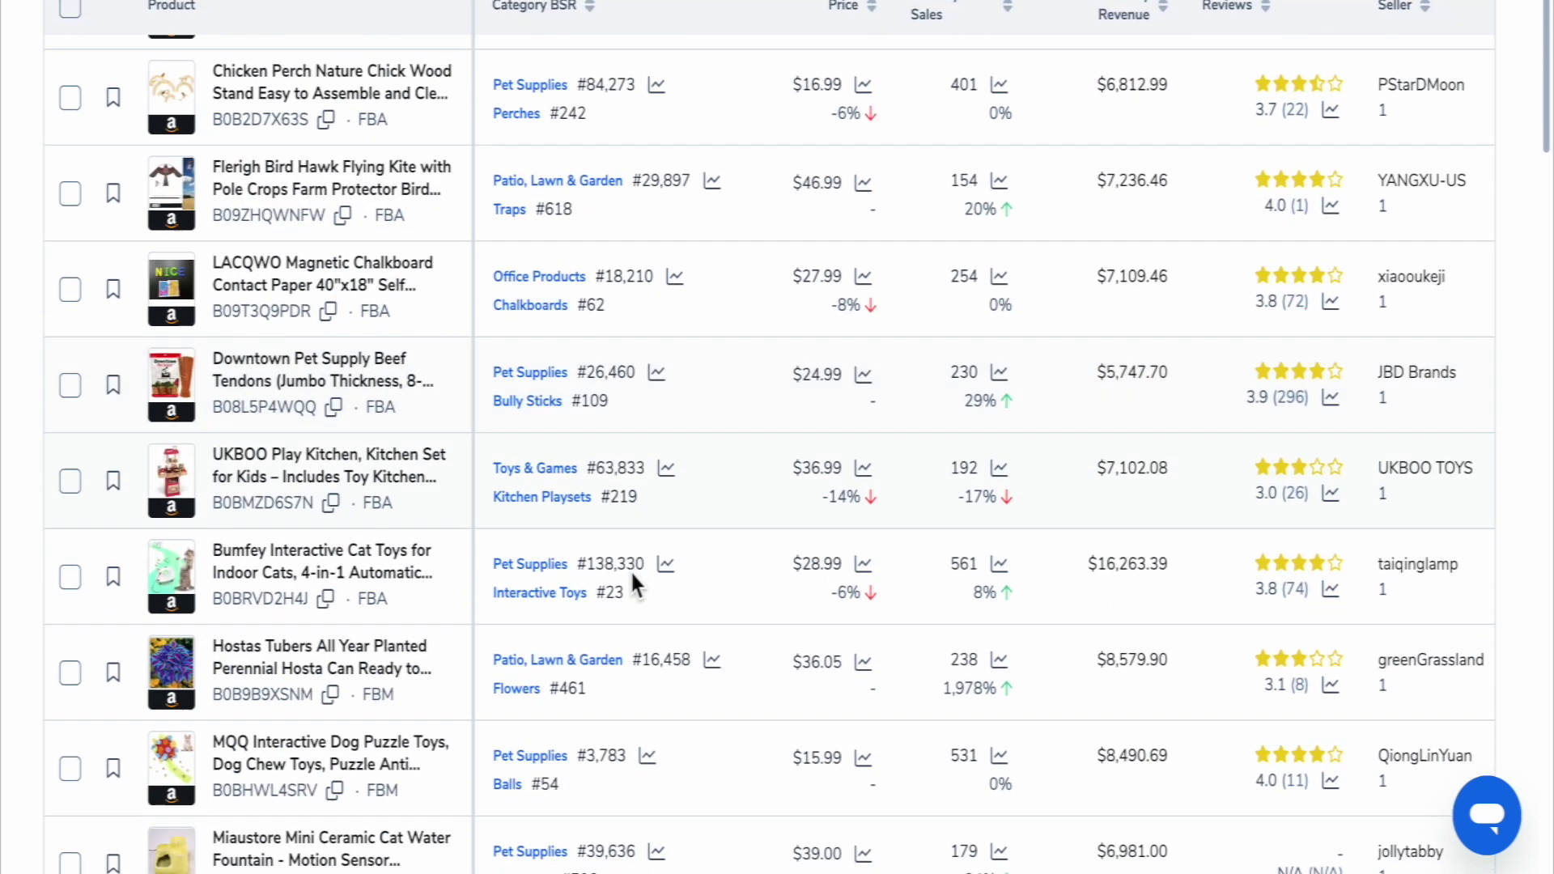
scroll(629, 570, "down", 2)
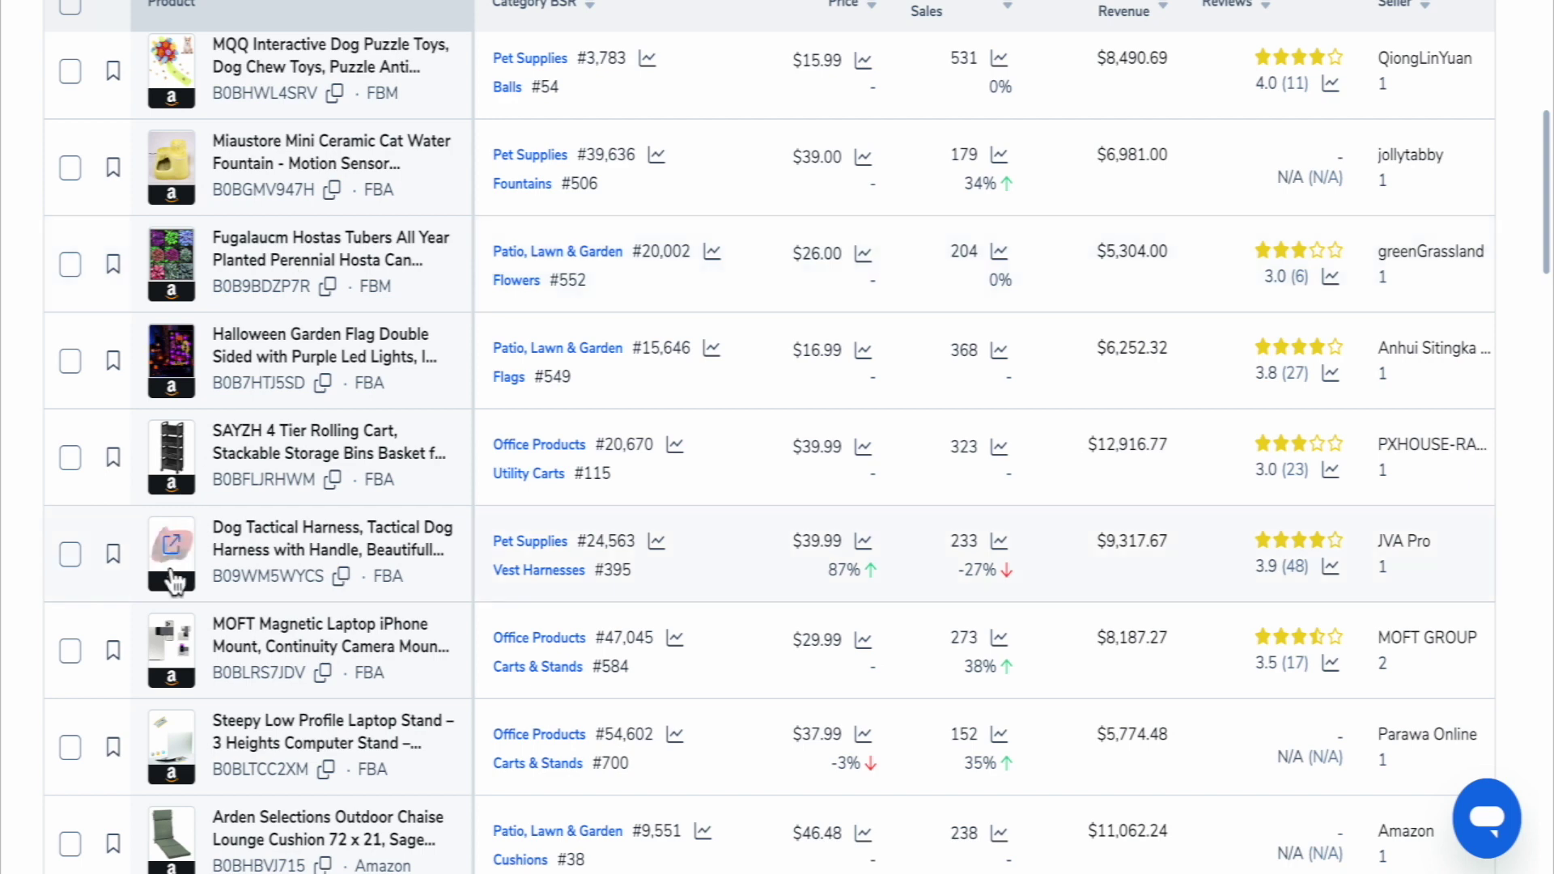
mouse_move(180, 593)
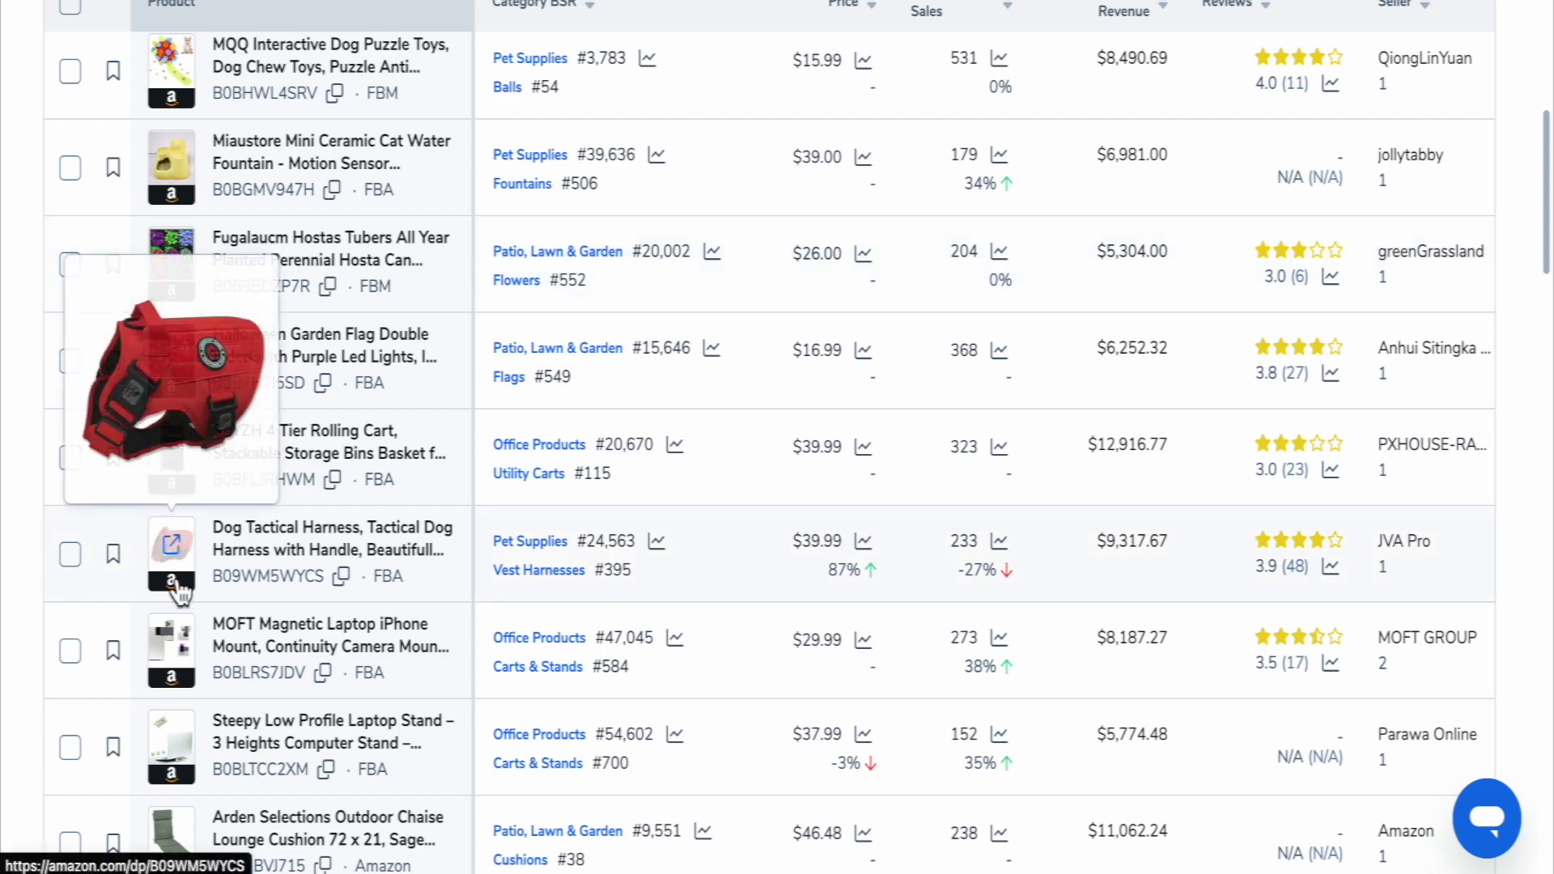
left_click(180, 594)
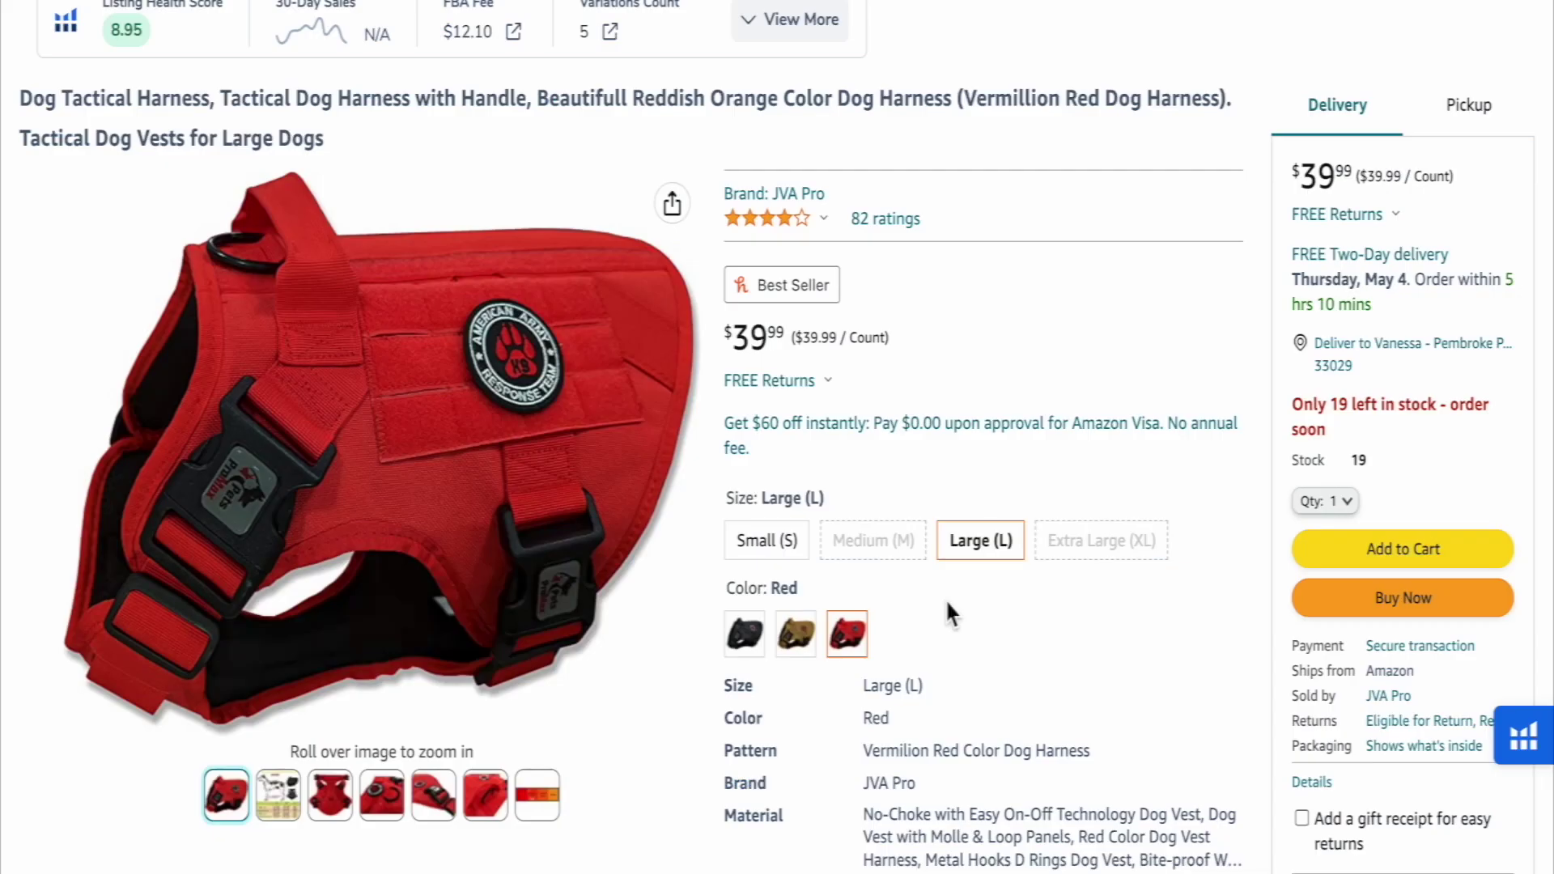
Go to the tactical harness's customer reviews, filter them to 1 star only and read the complaints.
left_click(888, 227)
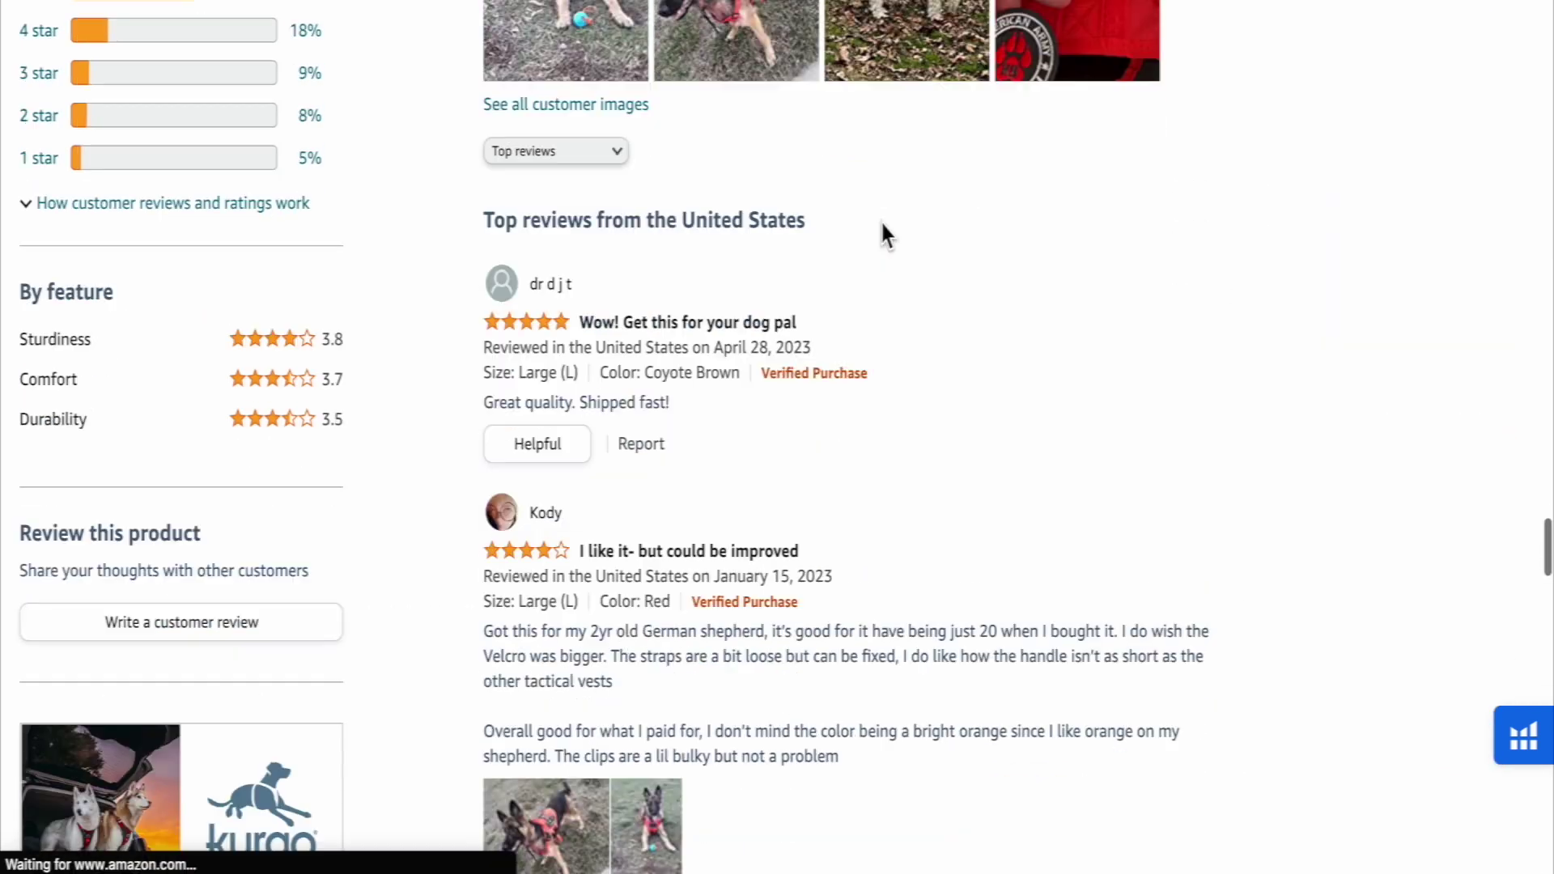
scroll(314, 254, "up", 2)
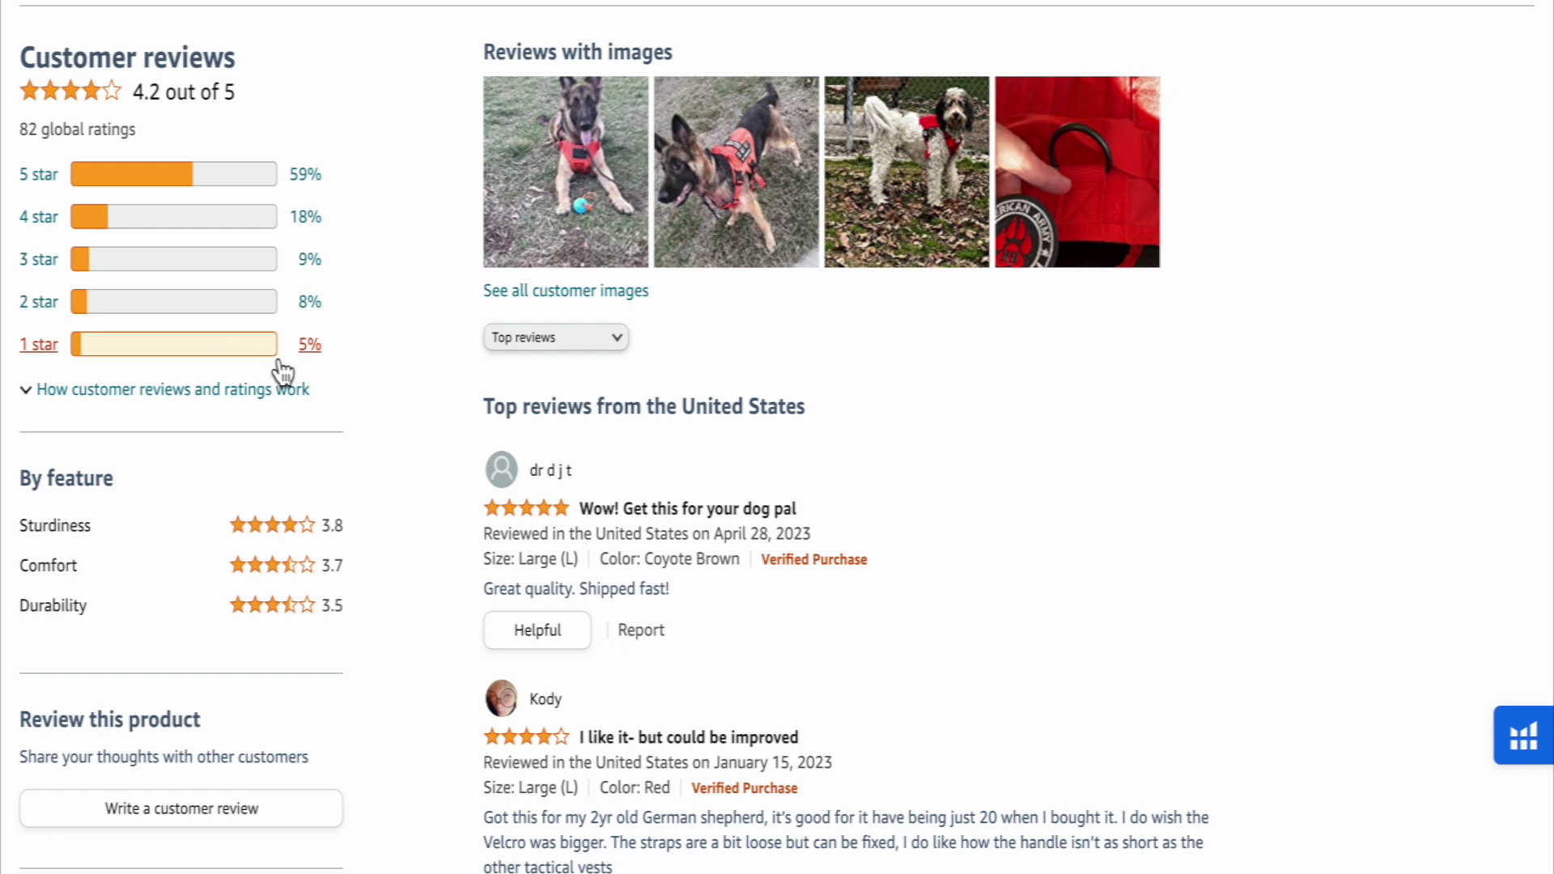
left_click(324, 363)
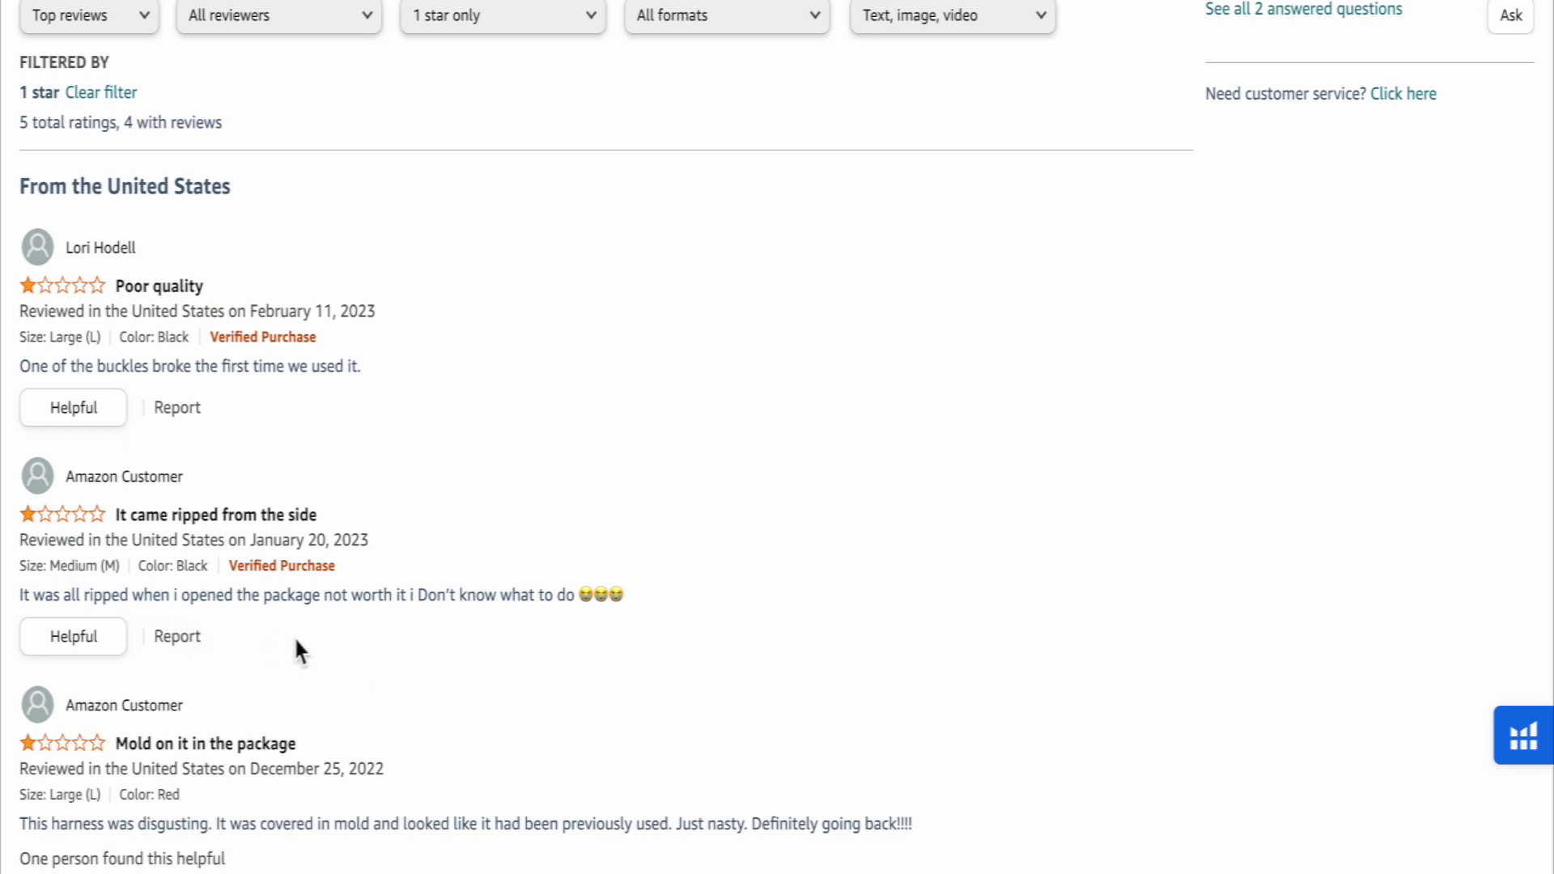
scroll(556, 649, "down", 4)
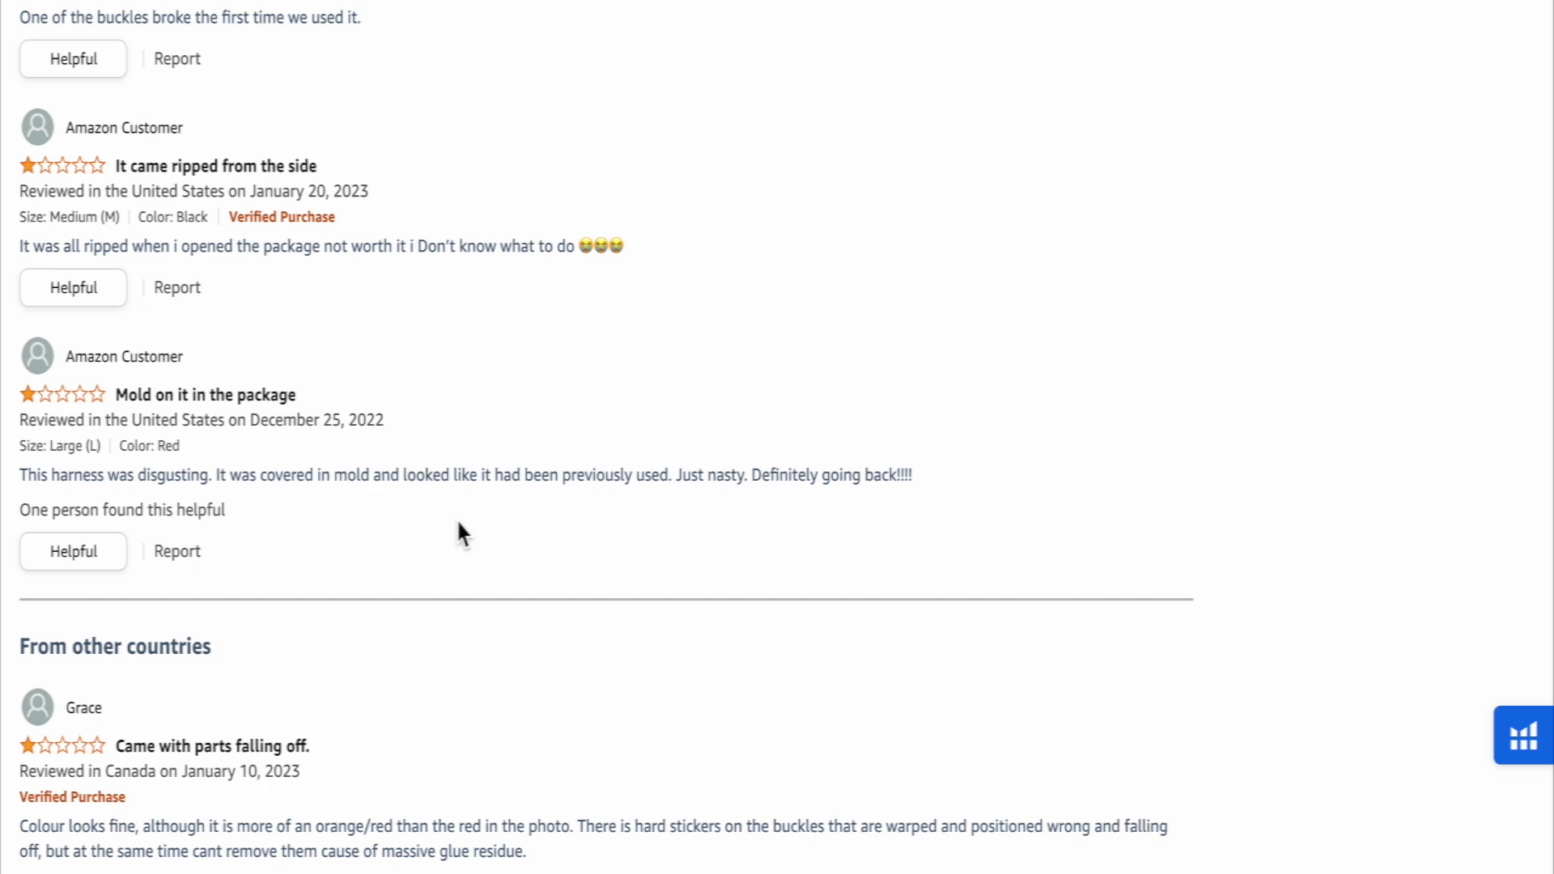
scroll(588, 558, "down", 3)
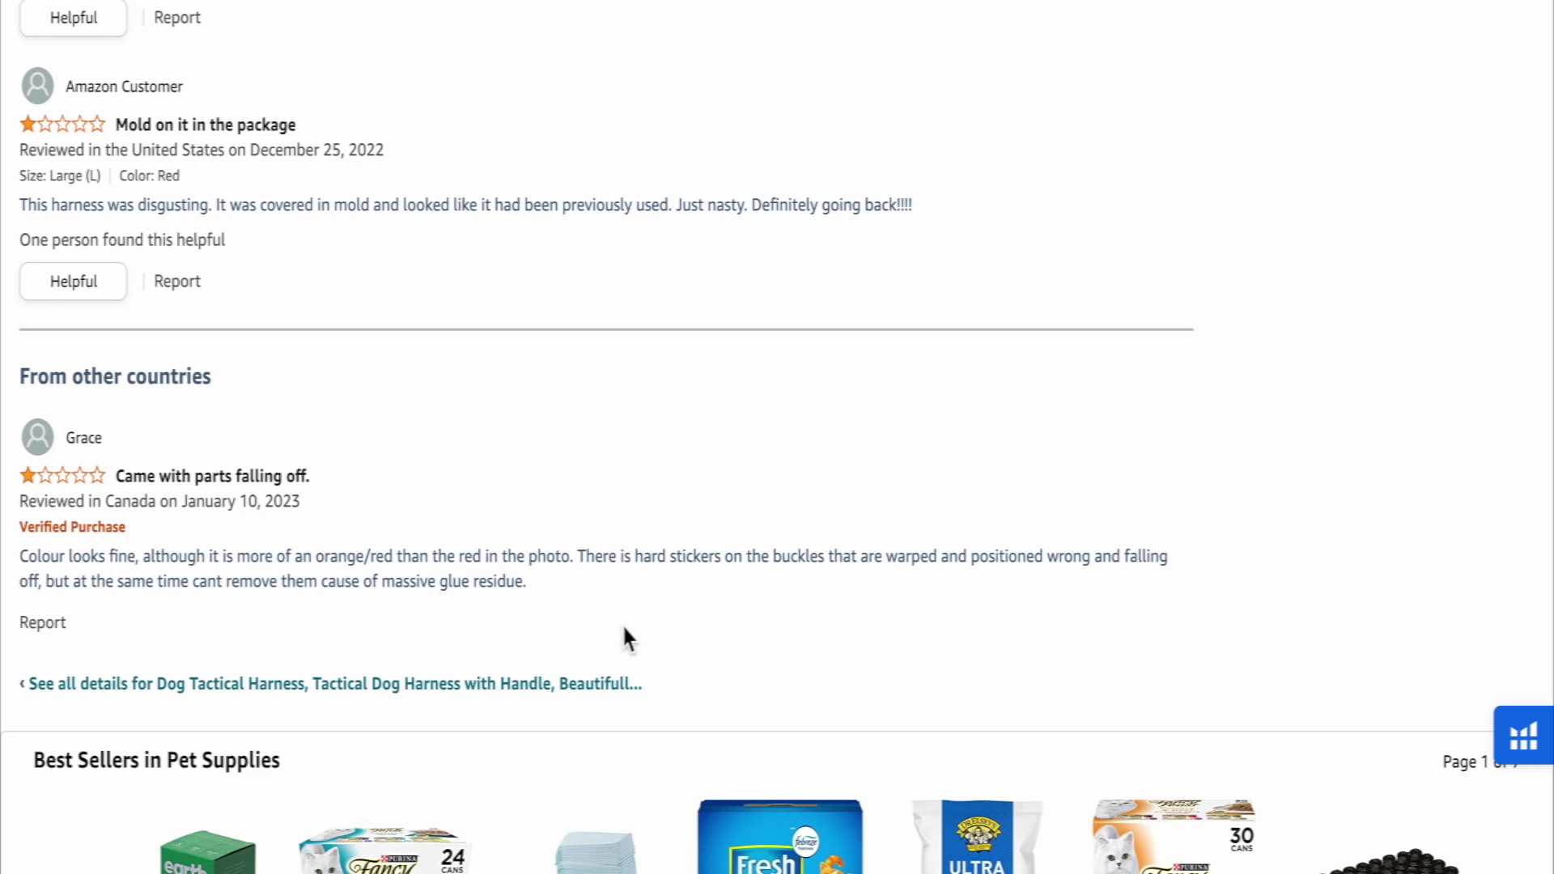
scroll(732, 600, "down", 3)
Filter the tactical harness's reviews to 2 star only and read them.
scroll(731, 601, "up", 10)
scroll(732, 601, "up", 2)
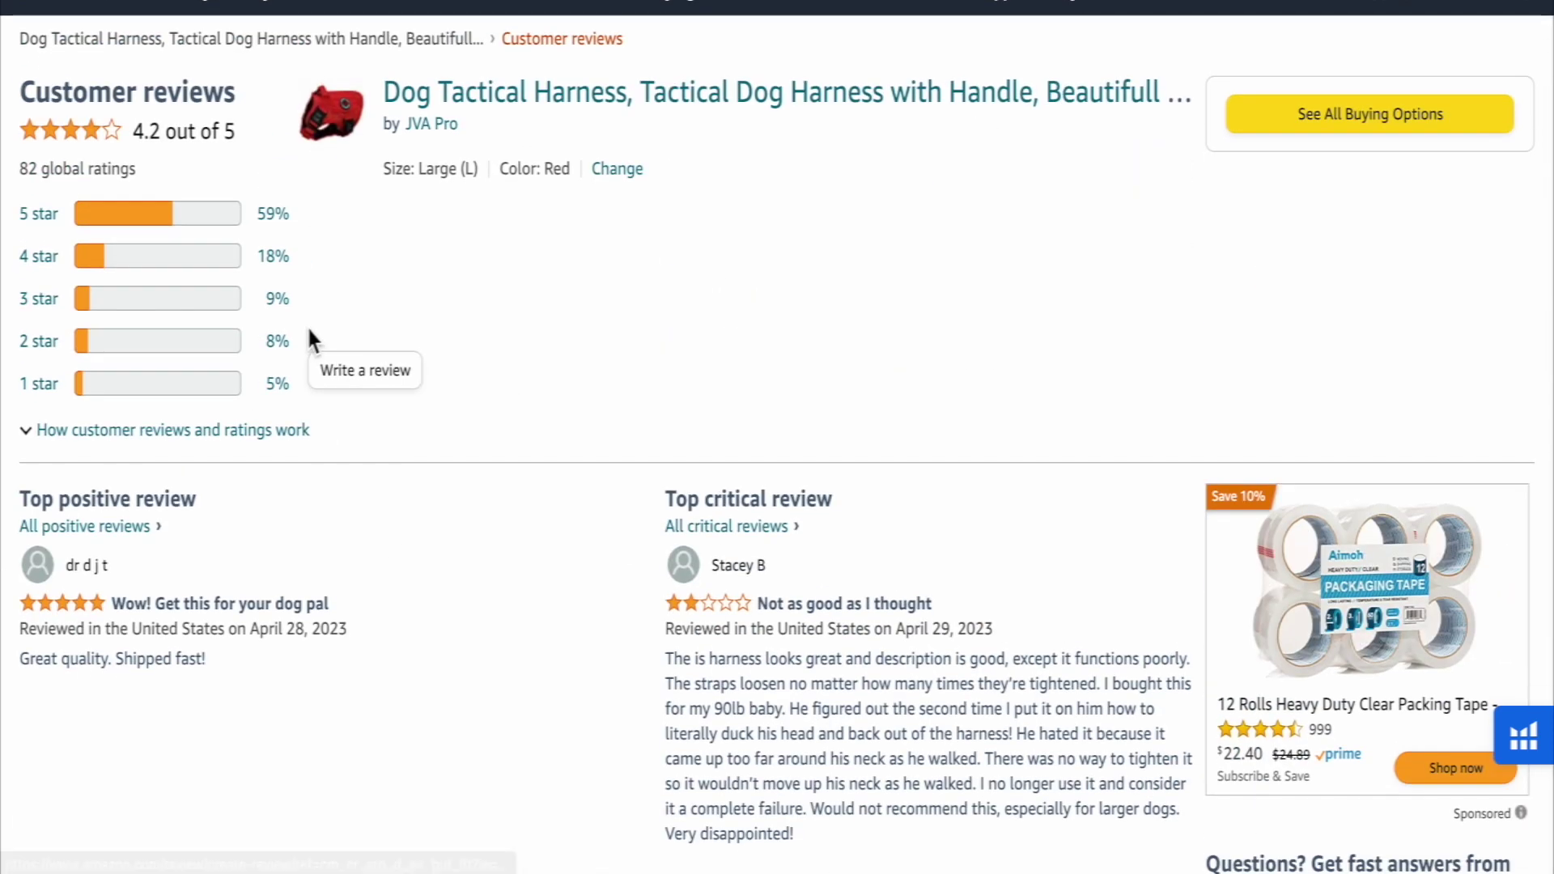
left_click(275, 340)
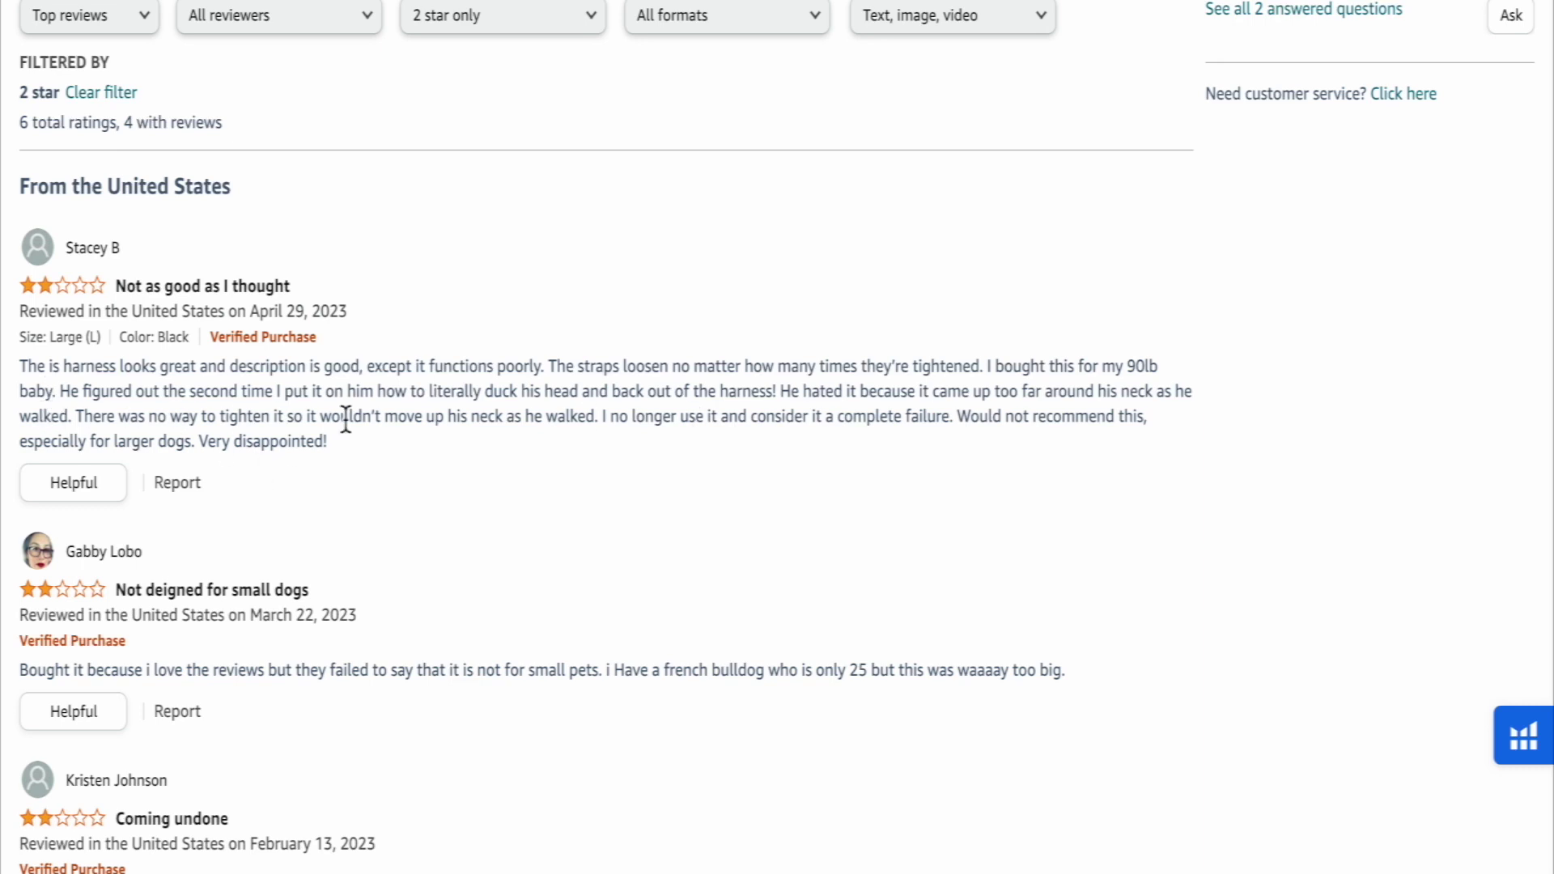
scroll(439, 471, "down", 3)
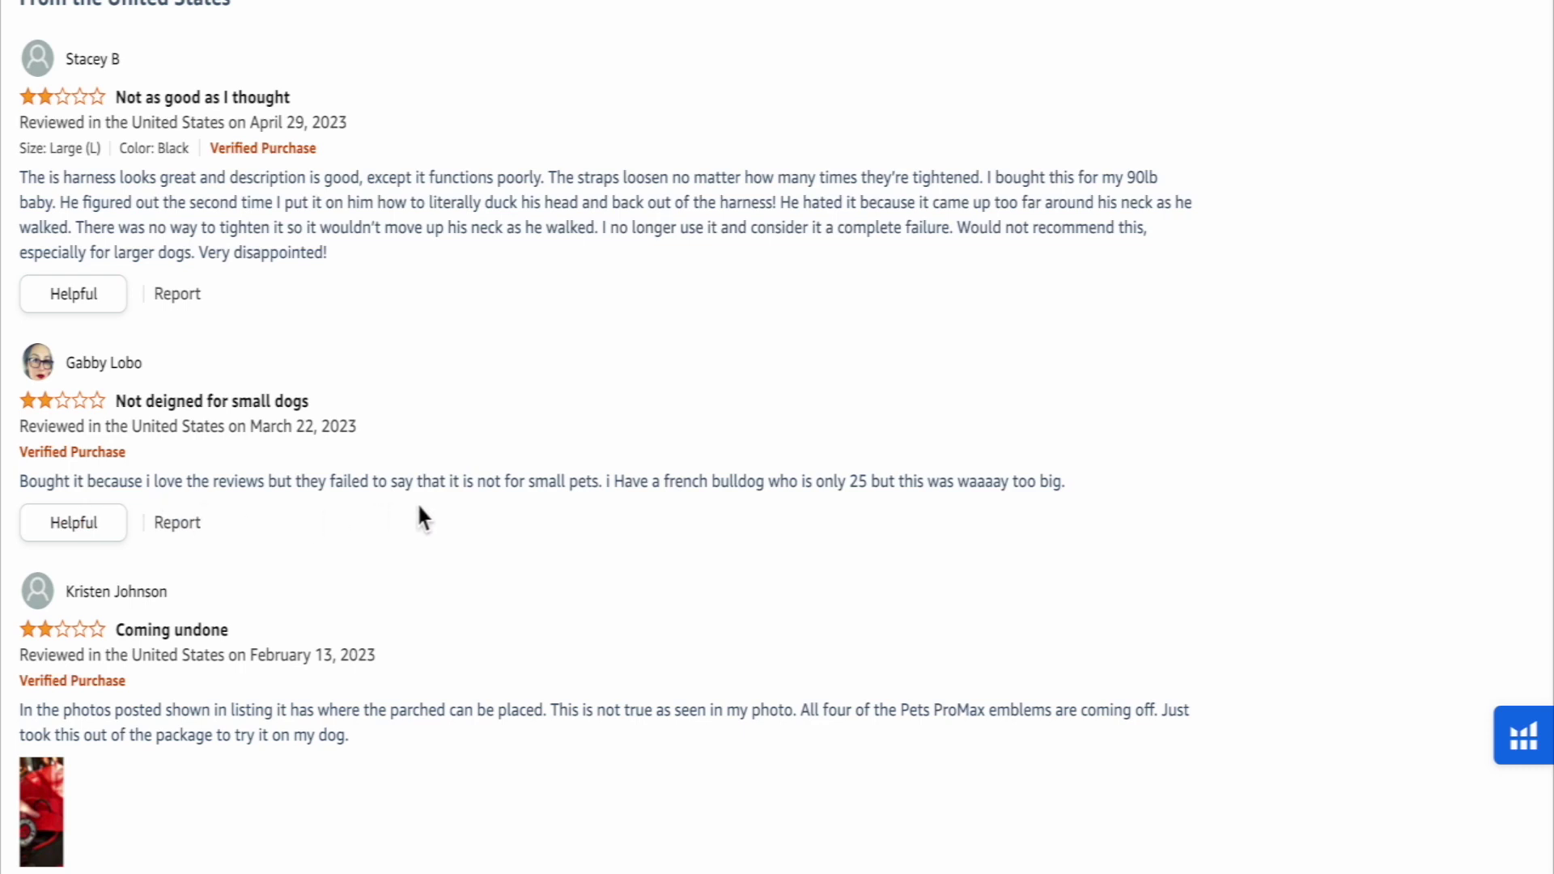
scroll(656, 636, "down", 2)
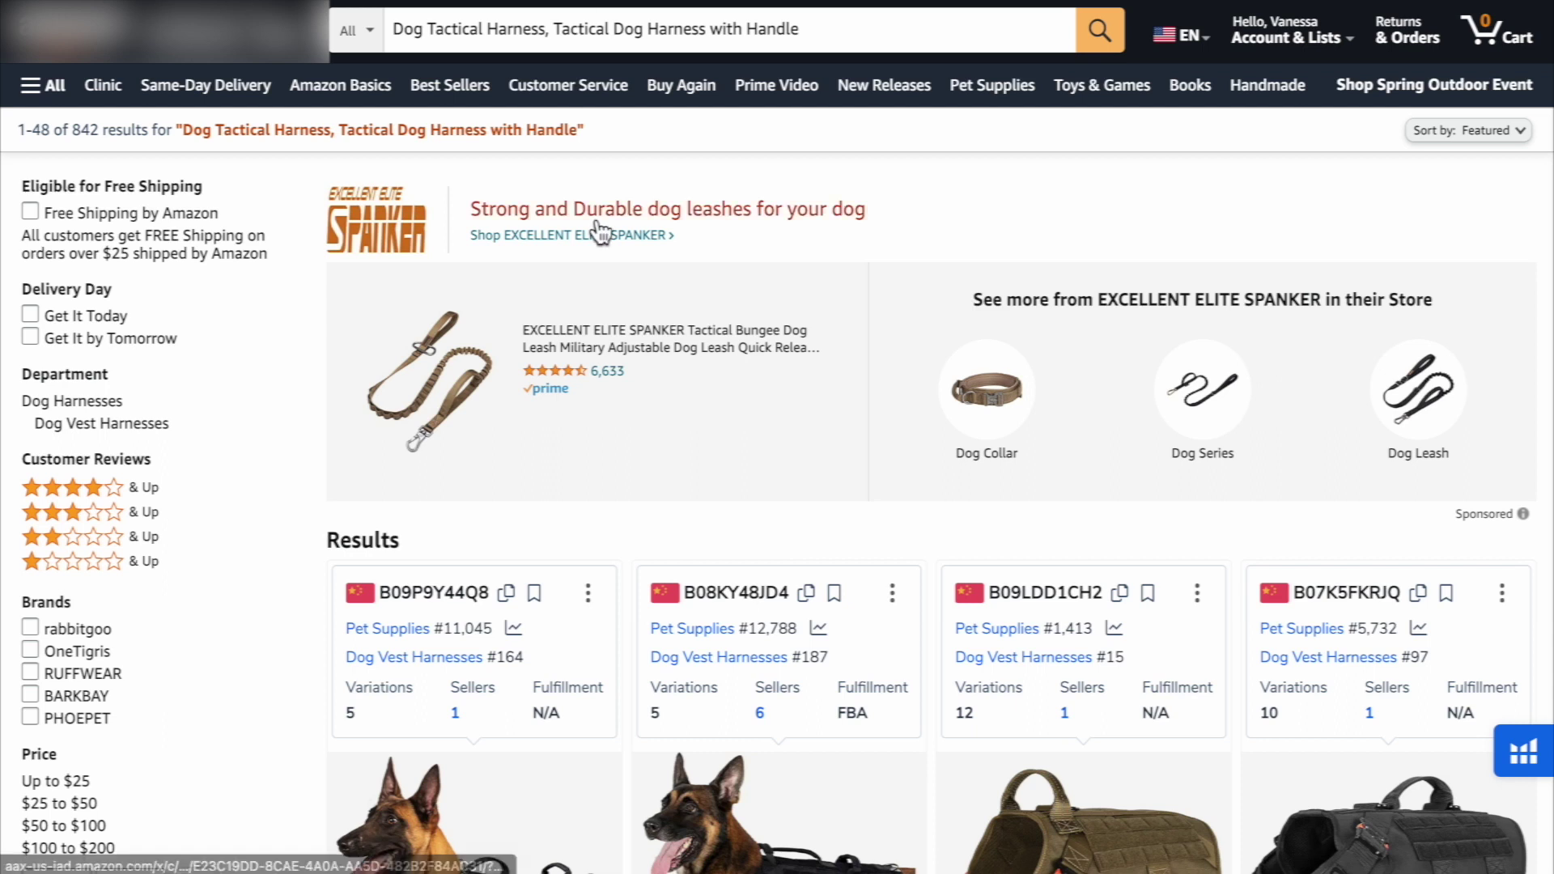
Examine the results for "Dog Tactical Harness, Tactical Dog Harness with Handle", comparing competing harnesses' designs, prices, ratings and review counts.
scroll(683, 414, "down", 3)
scroll(682, 415, "down", 5)
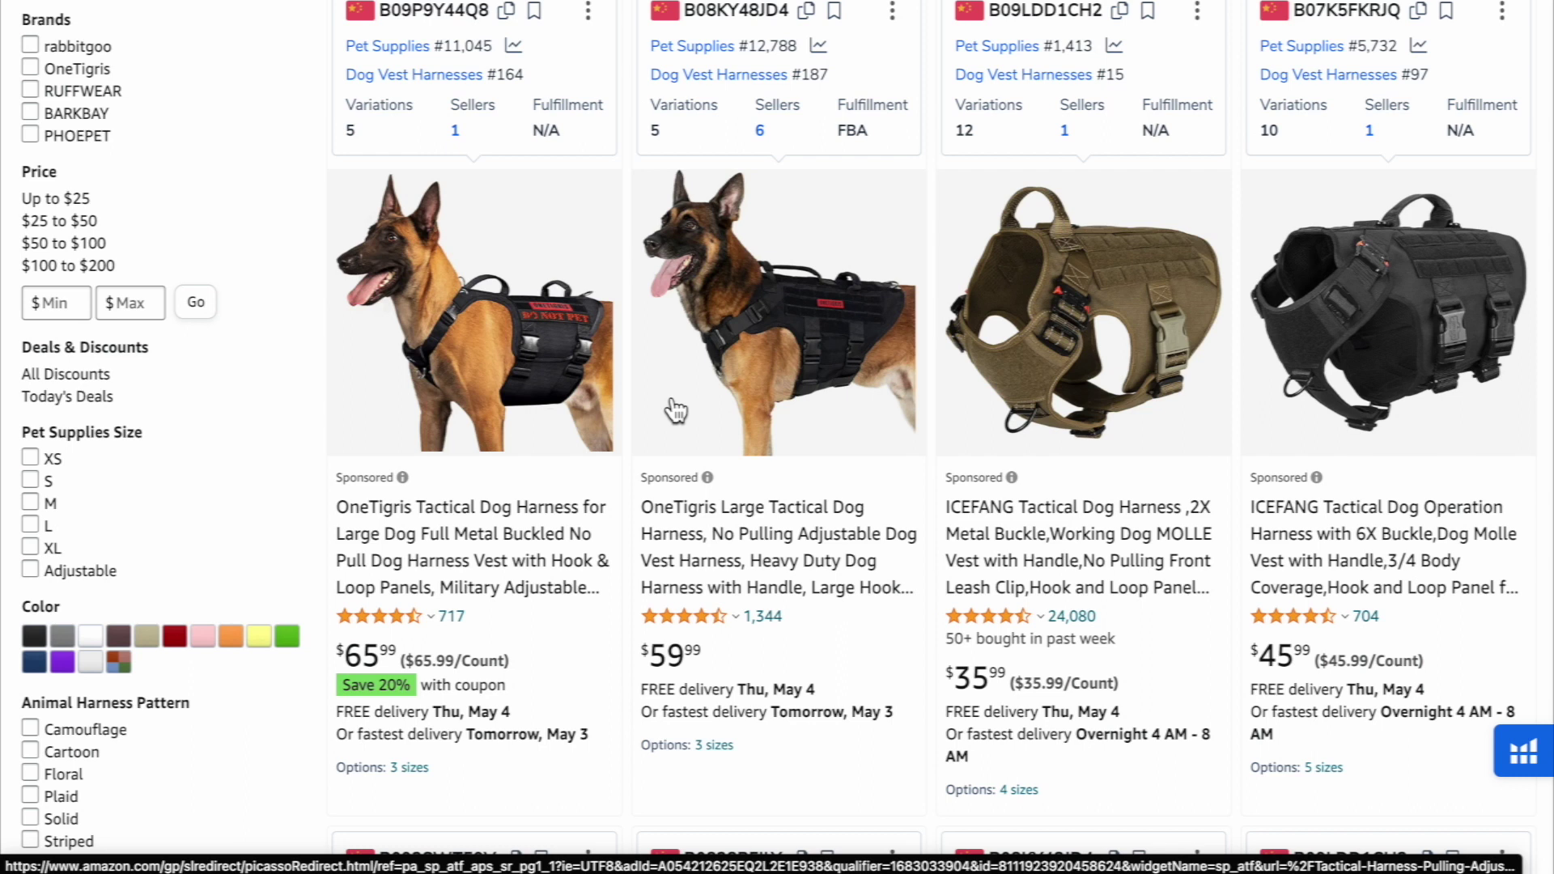
scroll(676, 412, "down", 5)
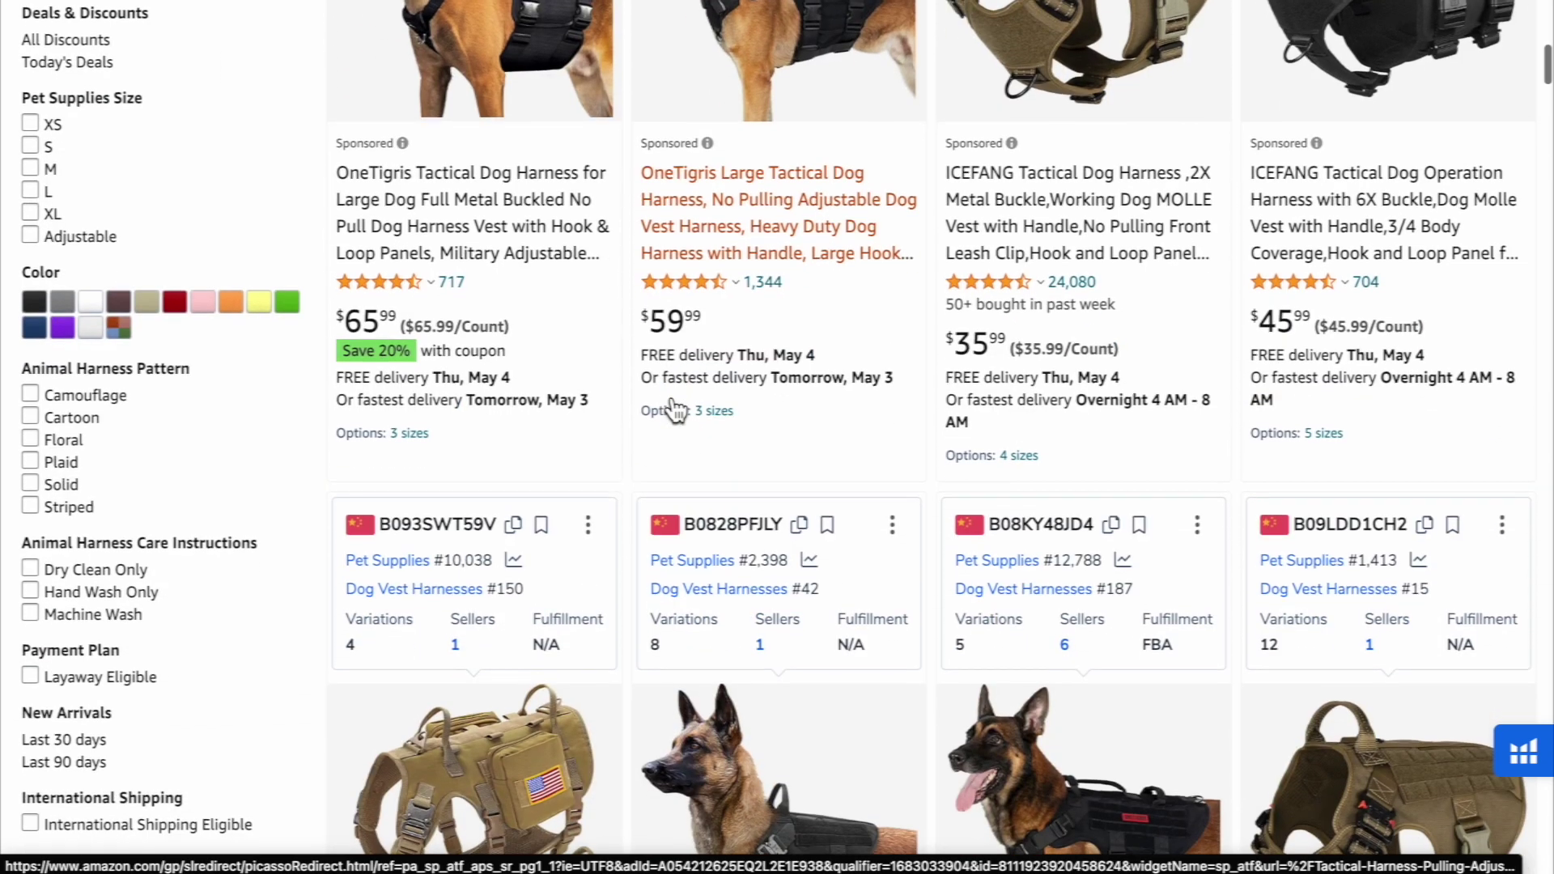
scroll(673, 398, "down", 7)
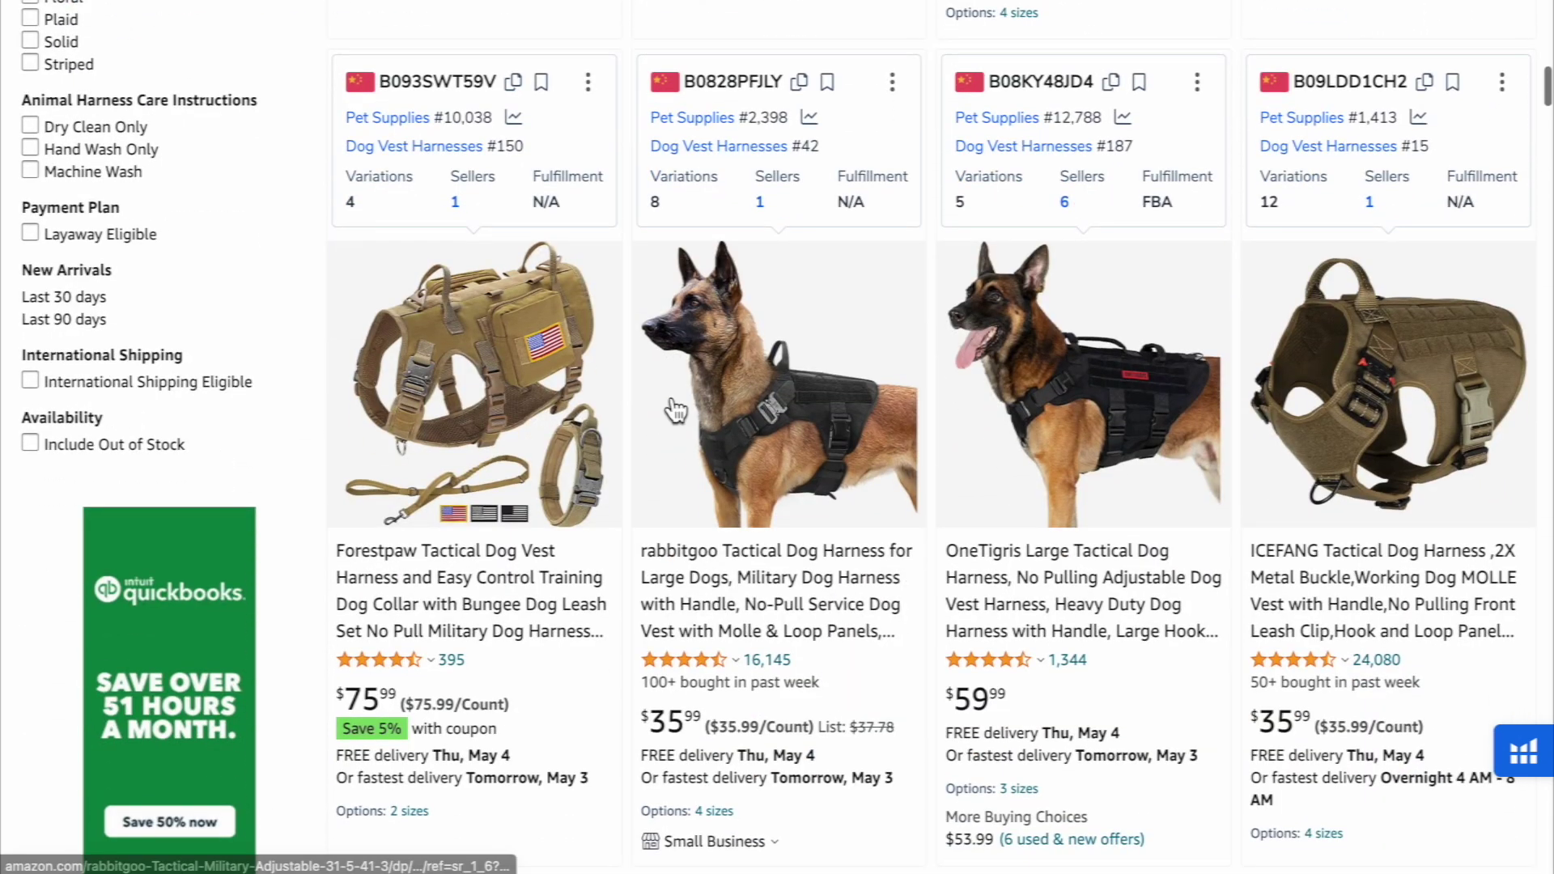
scroll(672, 398, "down", 8)
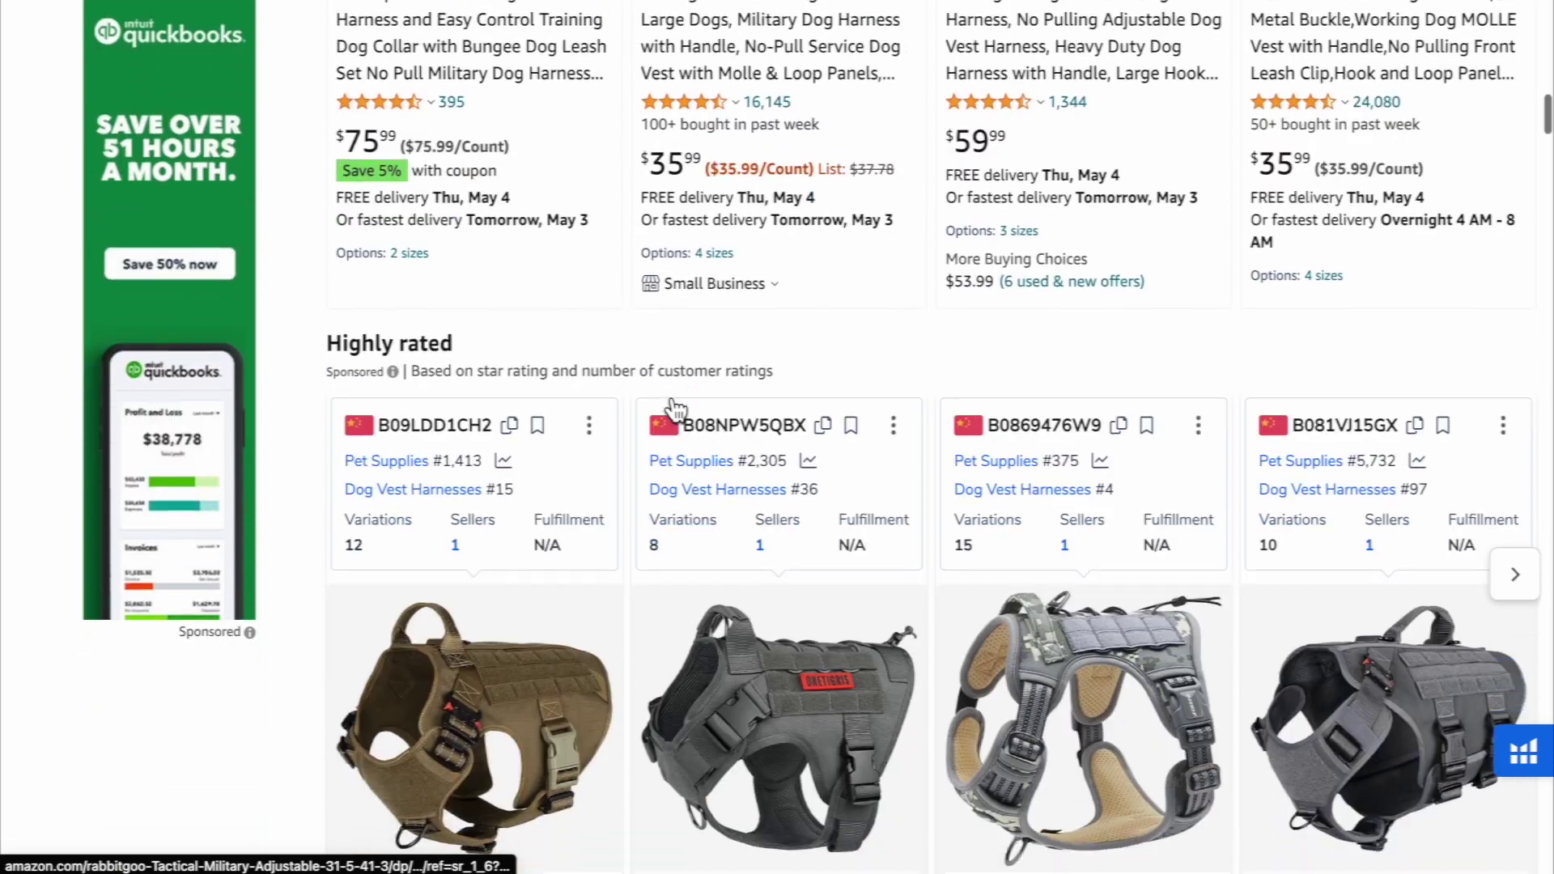
scroll(672, 405, "down", 8)
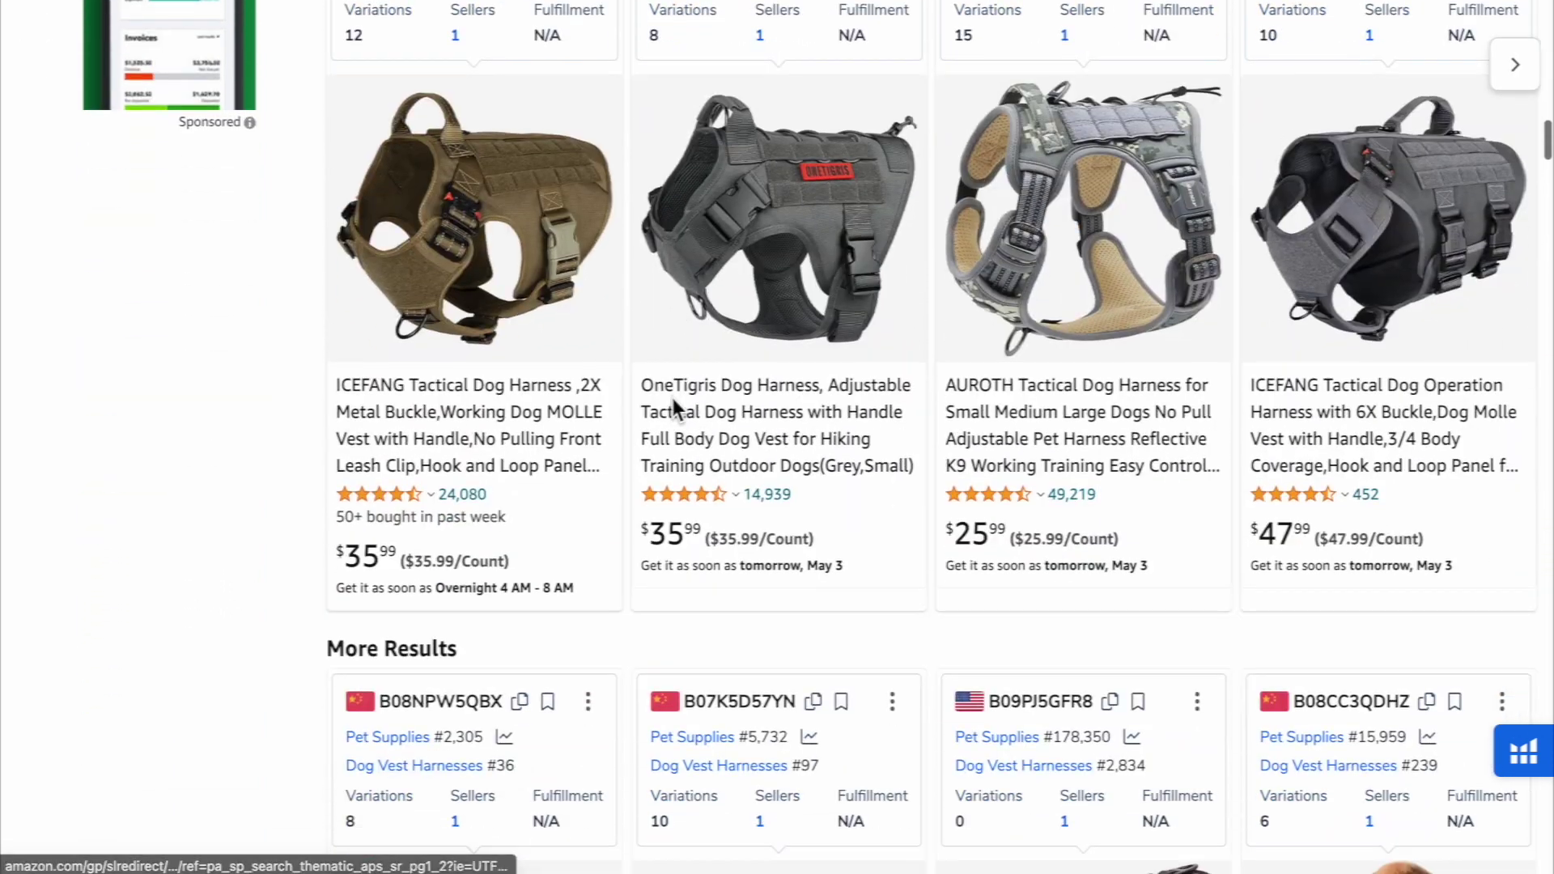
scroll(673, 402, "down", 5)
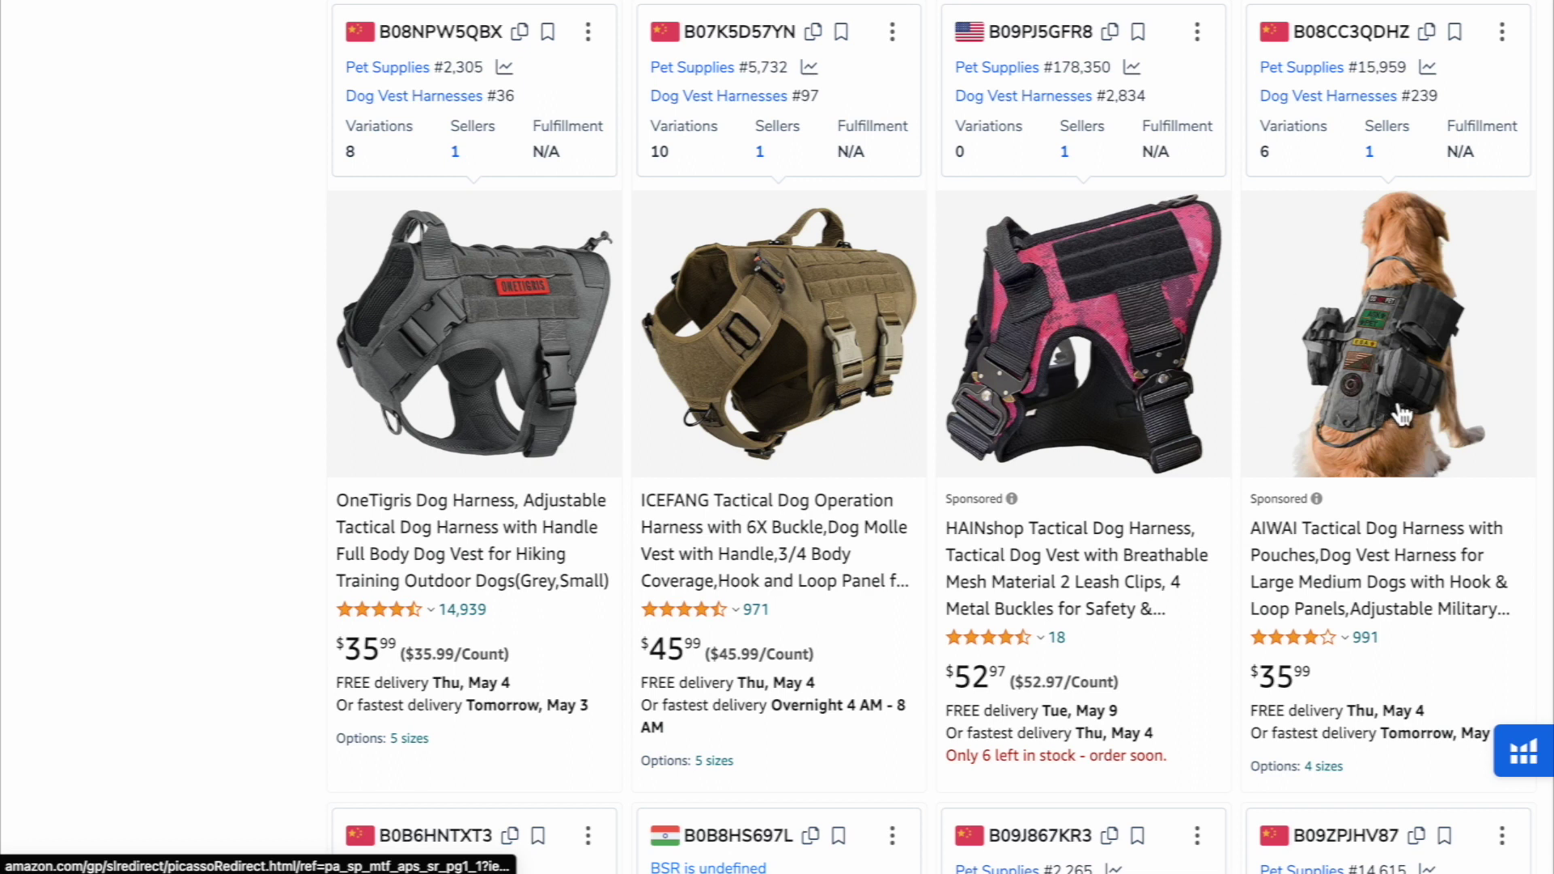
scroll(748, 545, "down", 4)
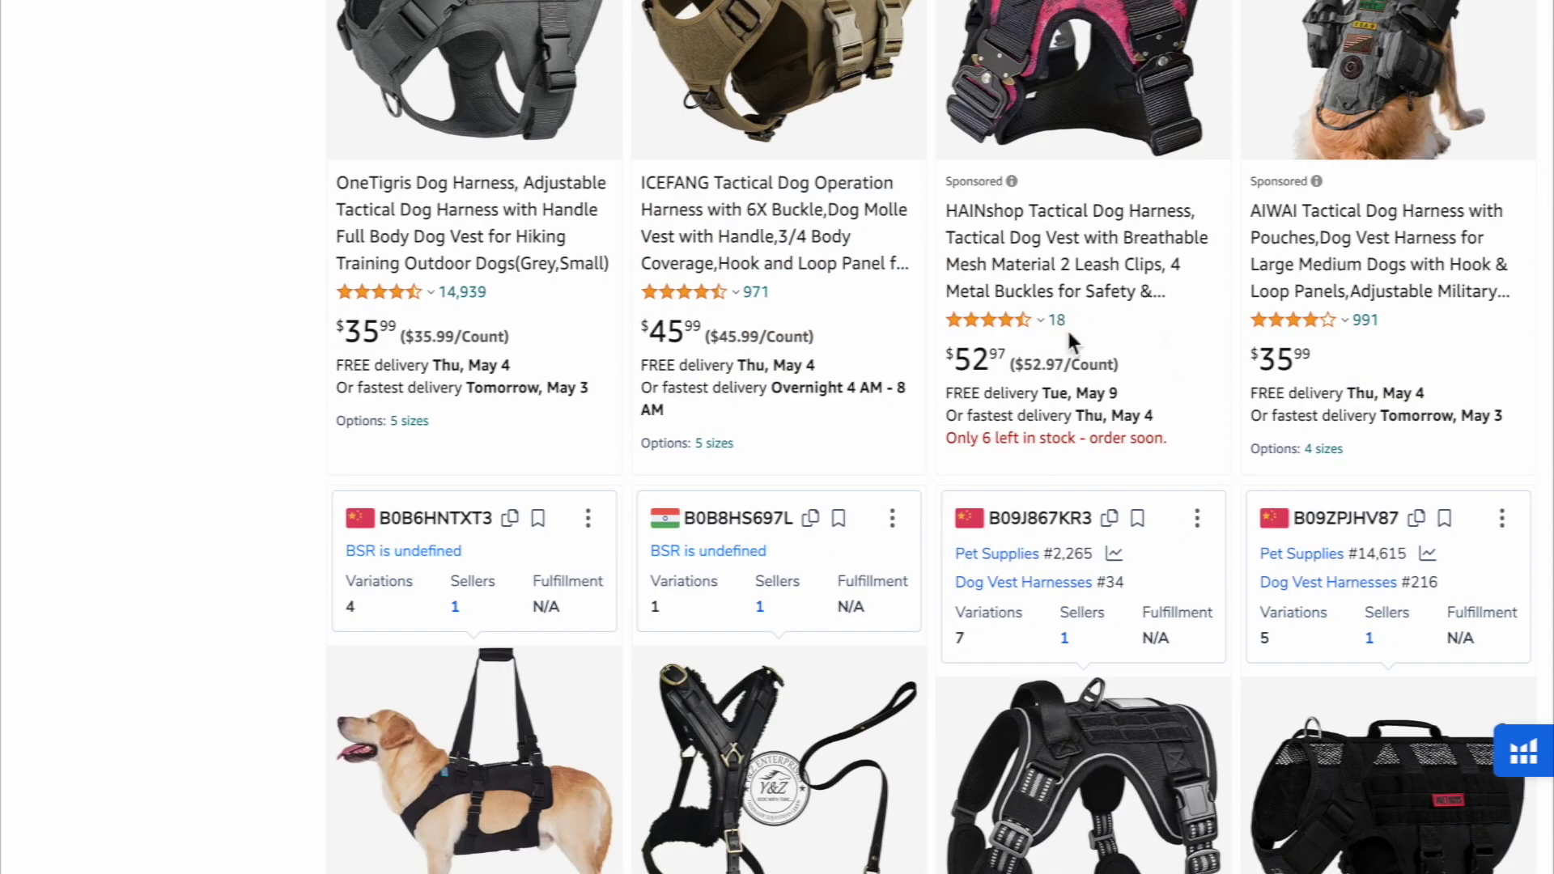
left_click(981, 193)
left_click(874, 293)
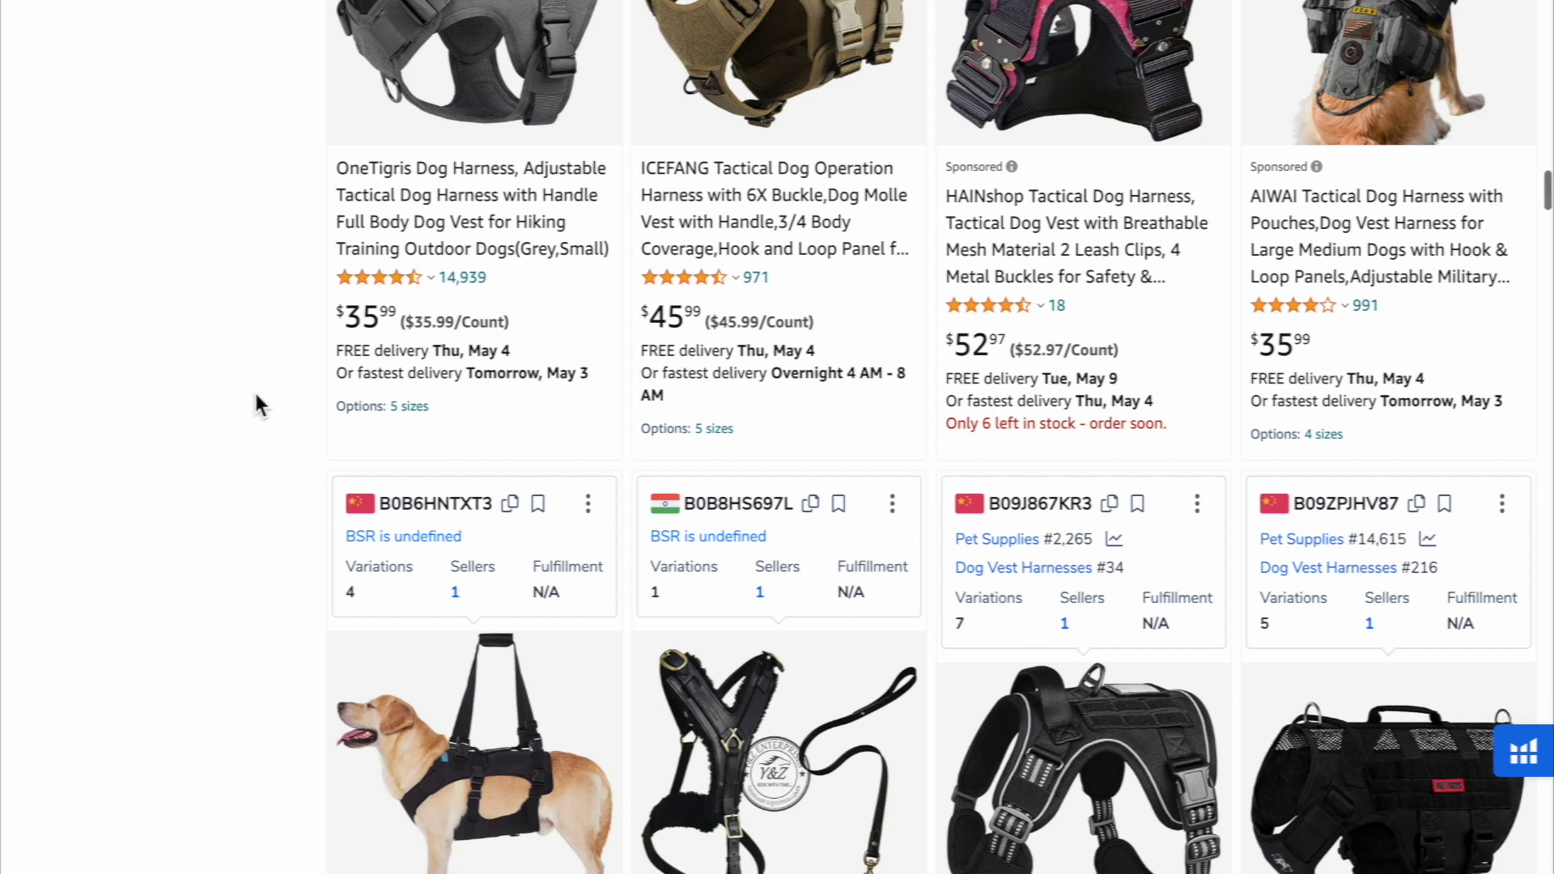
scroll(258, 402, "down", 6)
scroll(254, 390, "down", 2)
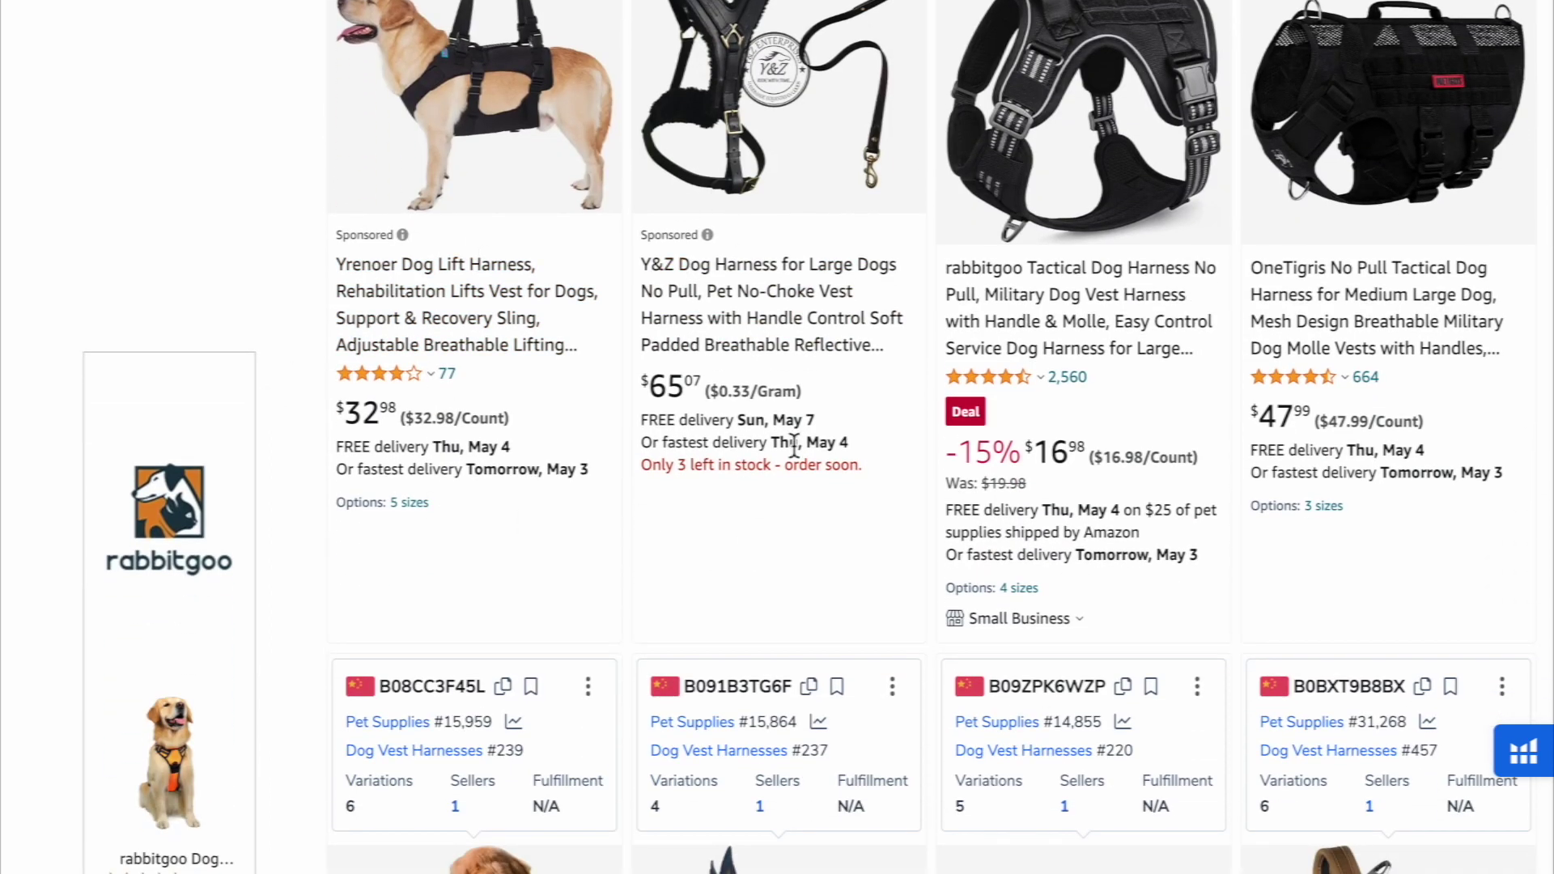
scroll(981, 562, "down", 2)
scroll(980, 565, "down", 8)
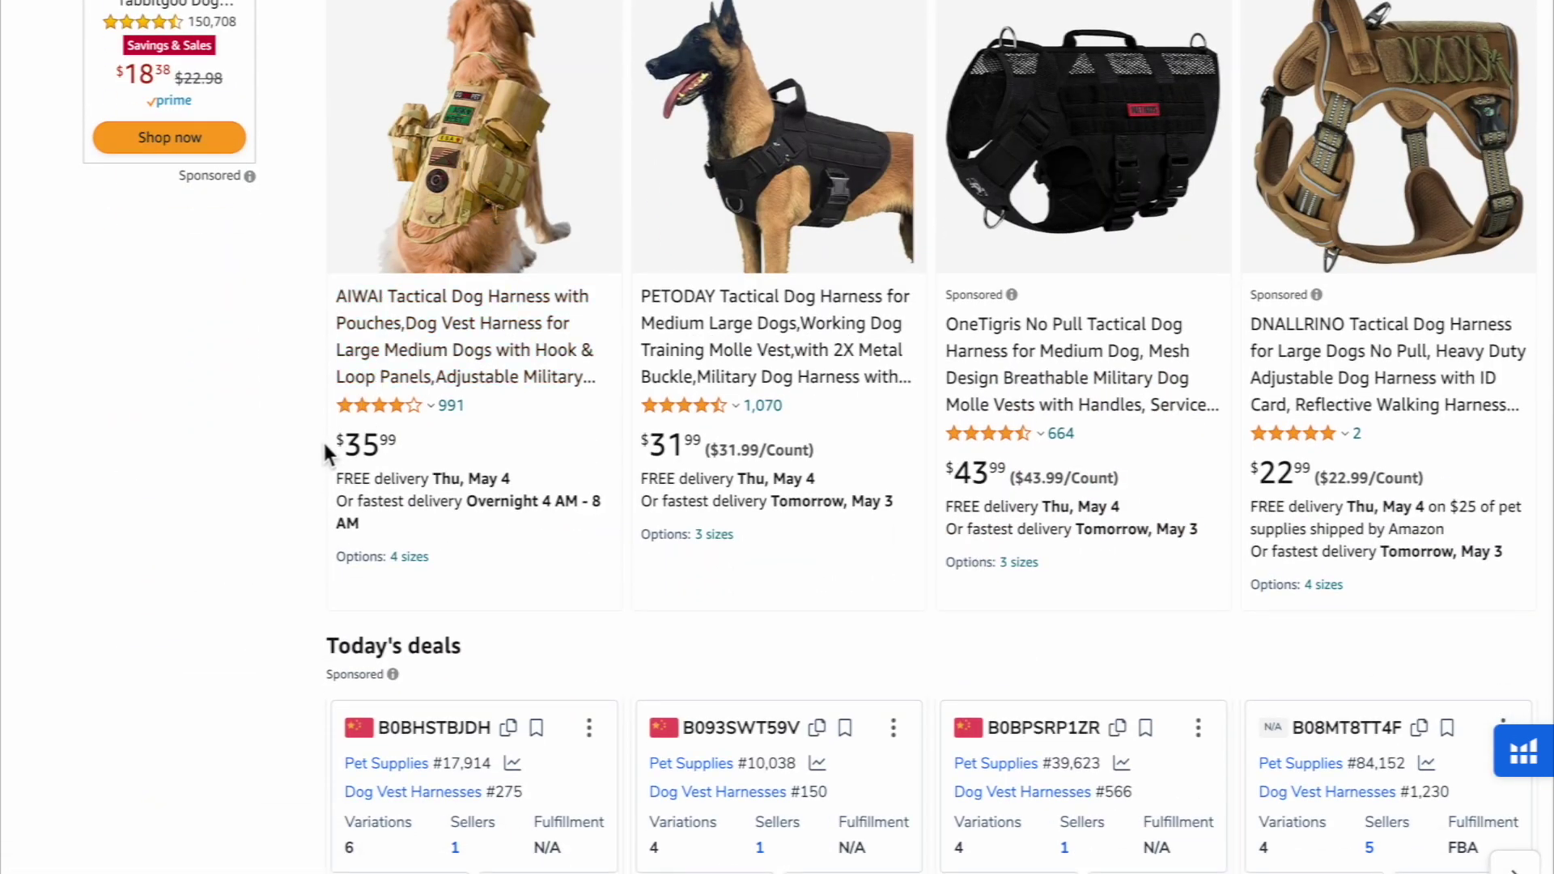
scroll(208, 576, "down", 5)
scroll(206, 568, "down", 4)
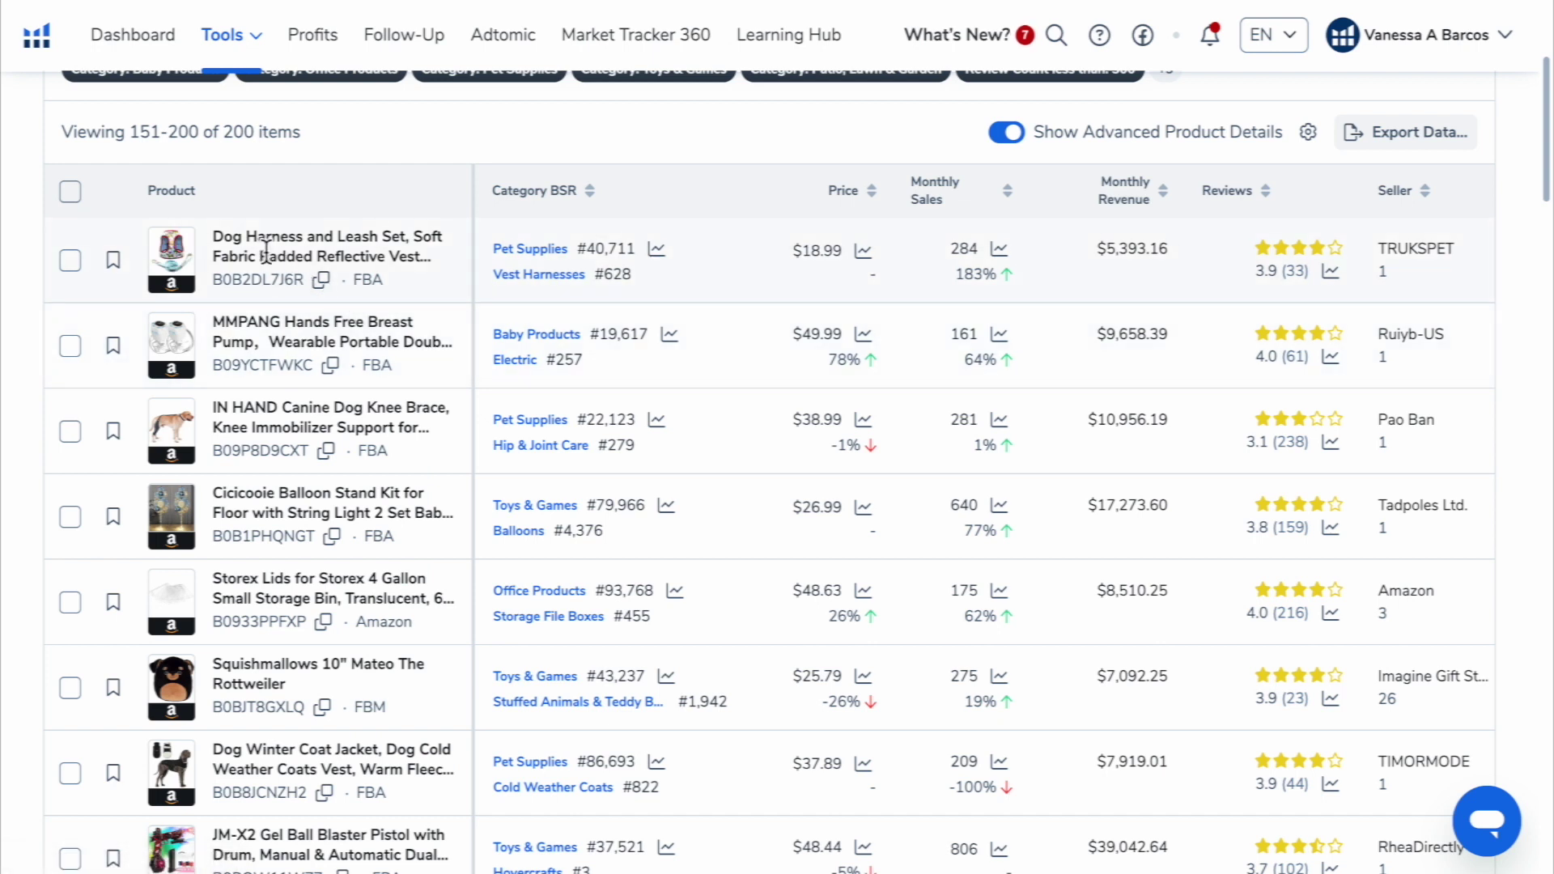
Open the Amazon listing of the TRUKSPET Dog Harness and Leash Set and filter its customer reviews to 1 star only.
mouse_move(178, 288)
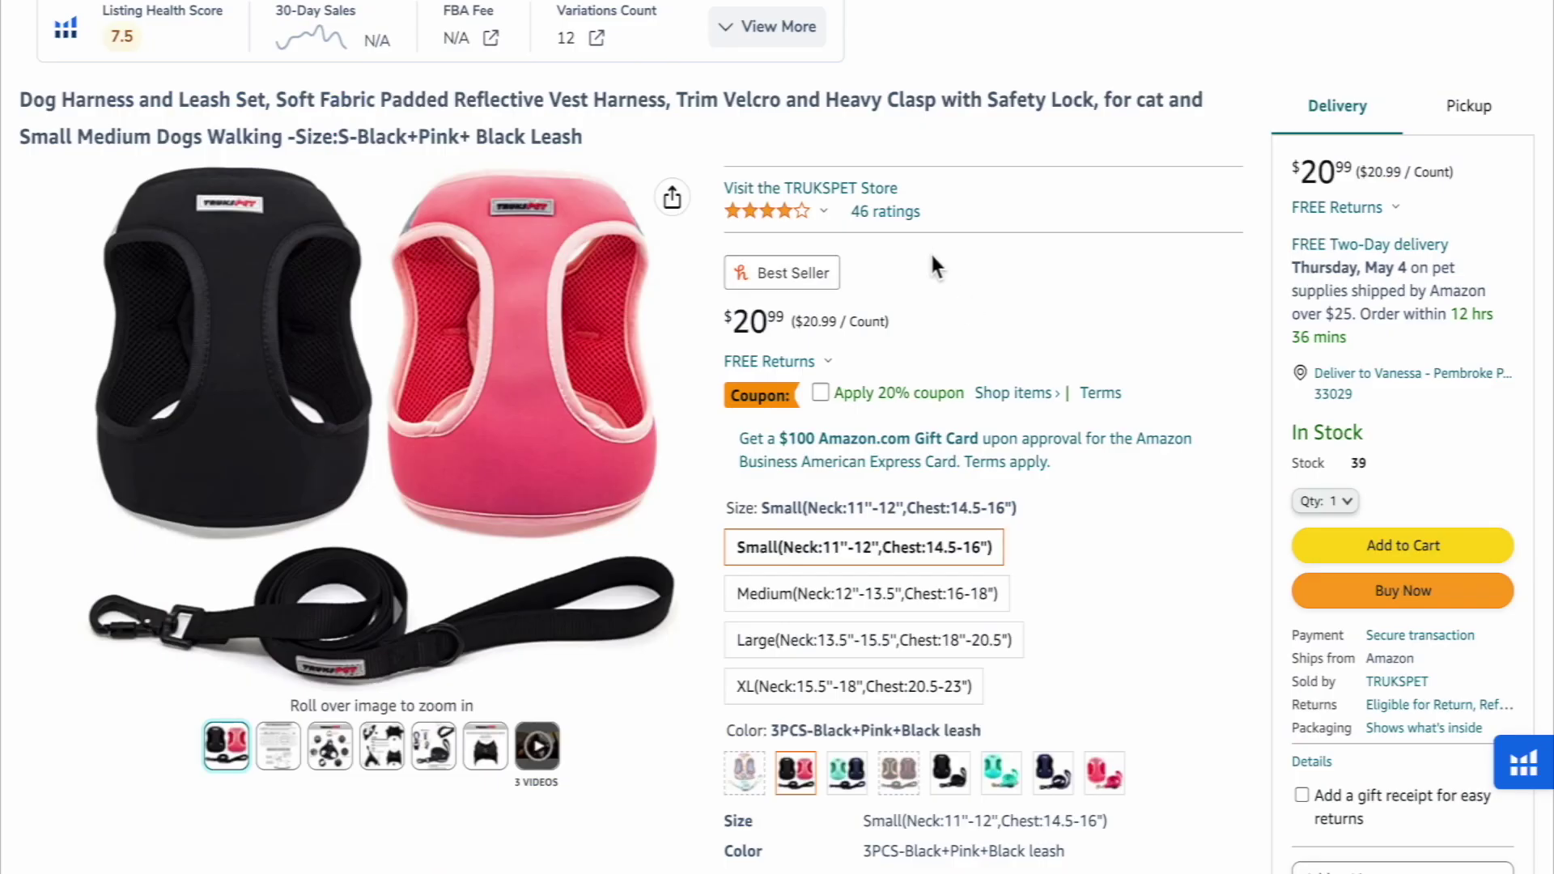
left_click(894, 215)
scroll(342, 95, "up", 4)
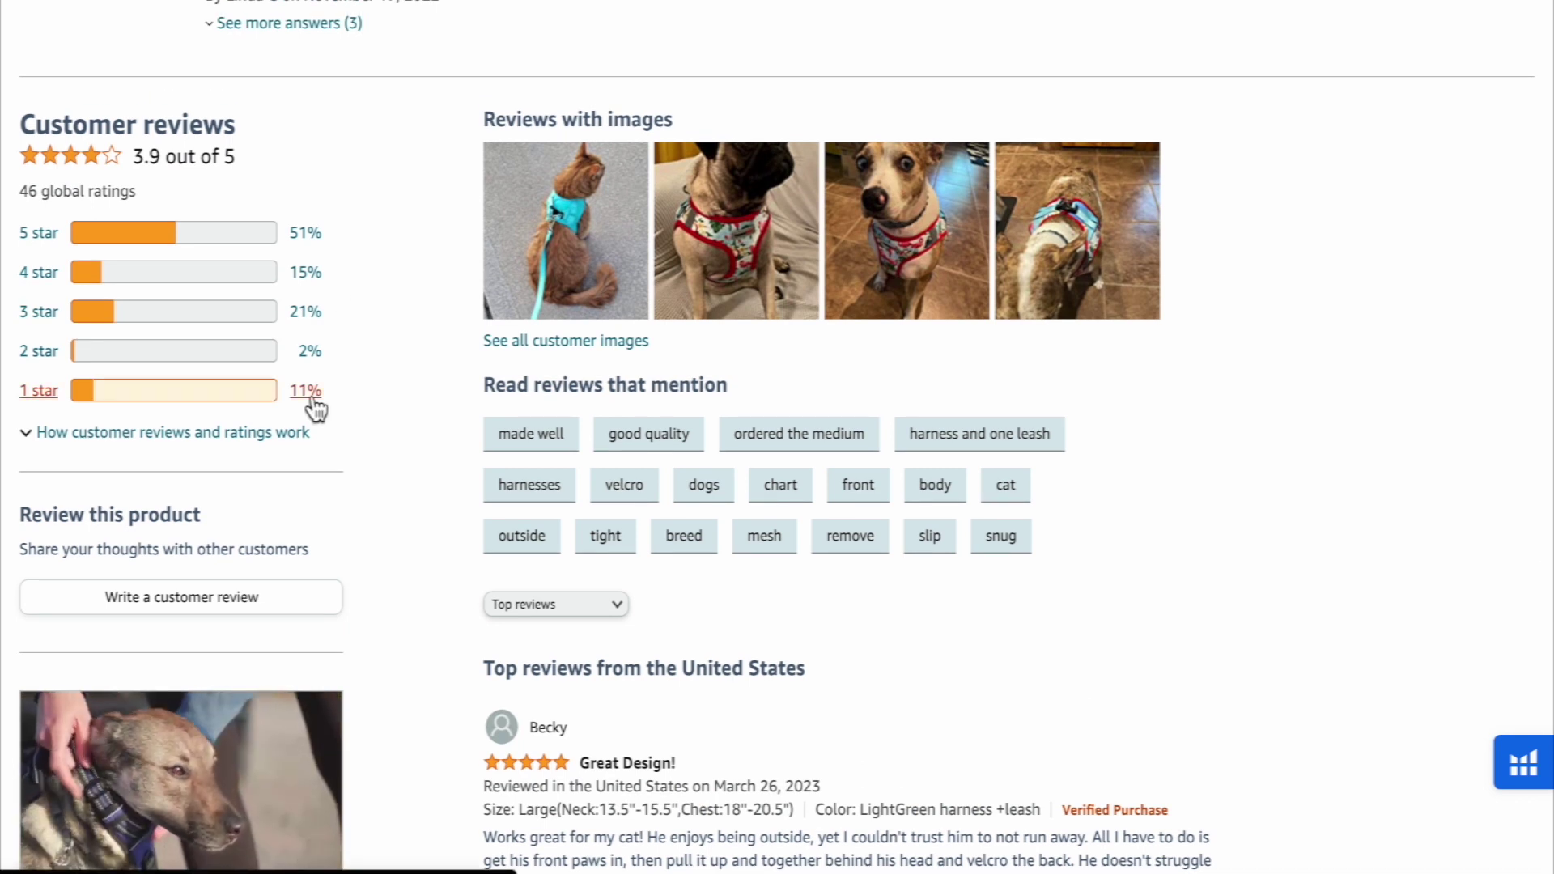
left_click(314, 400)
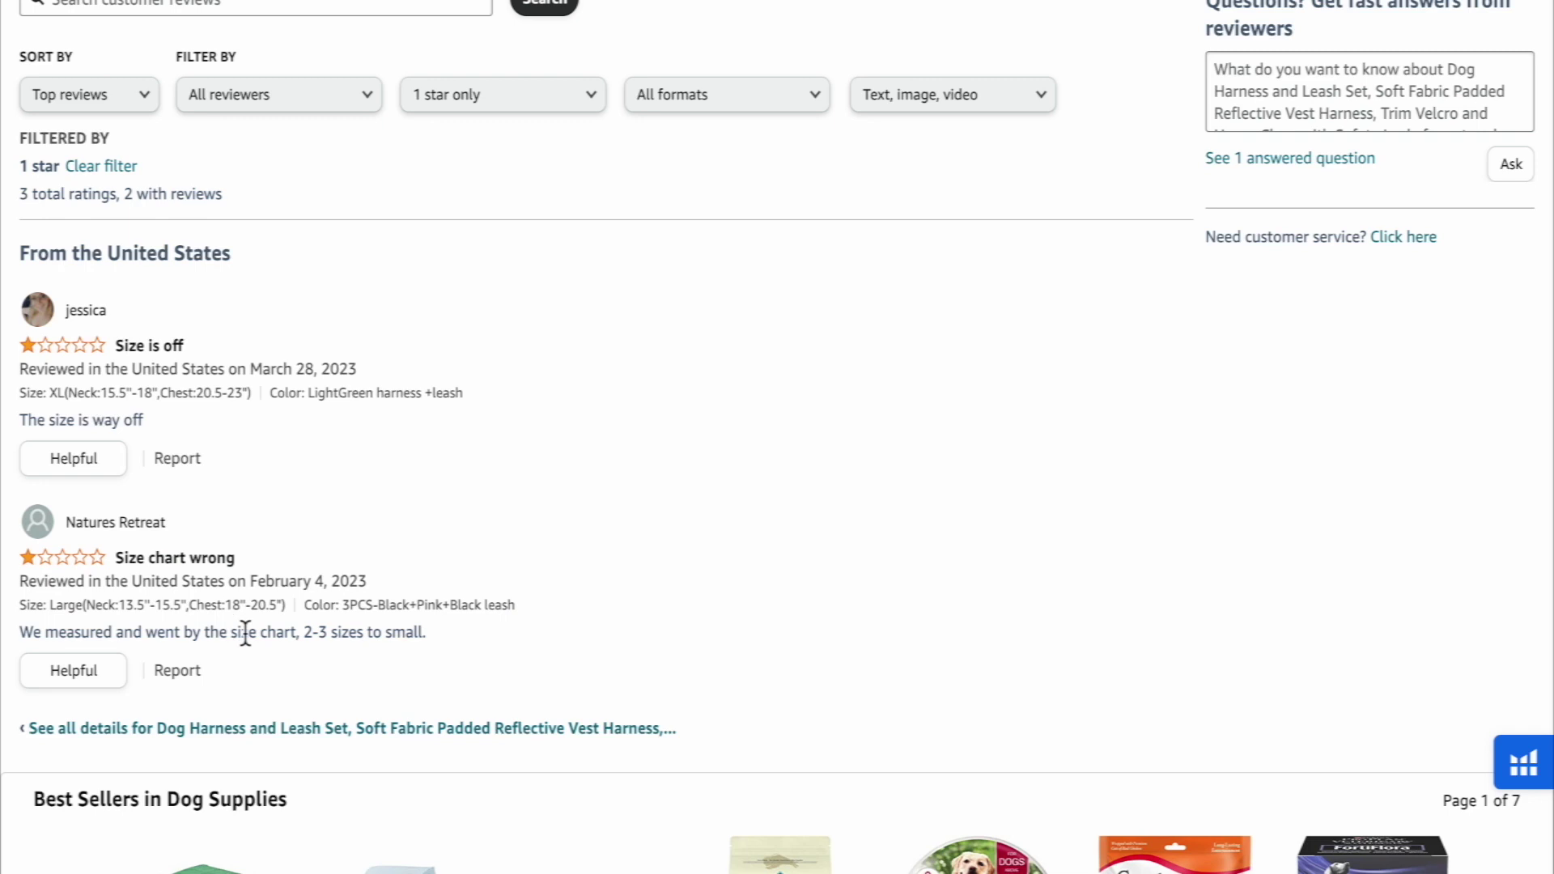
Filter the harness and leash set's reviews to 2 star only and read them.
scroll(437, 412, "up", 3)
scroll(434, 408, "up", 8)
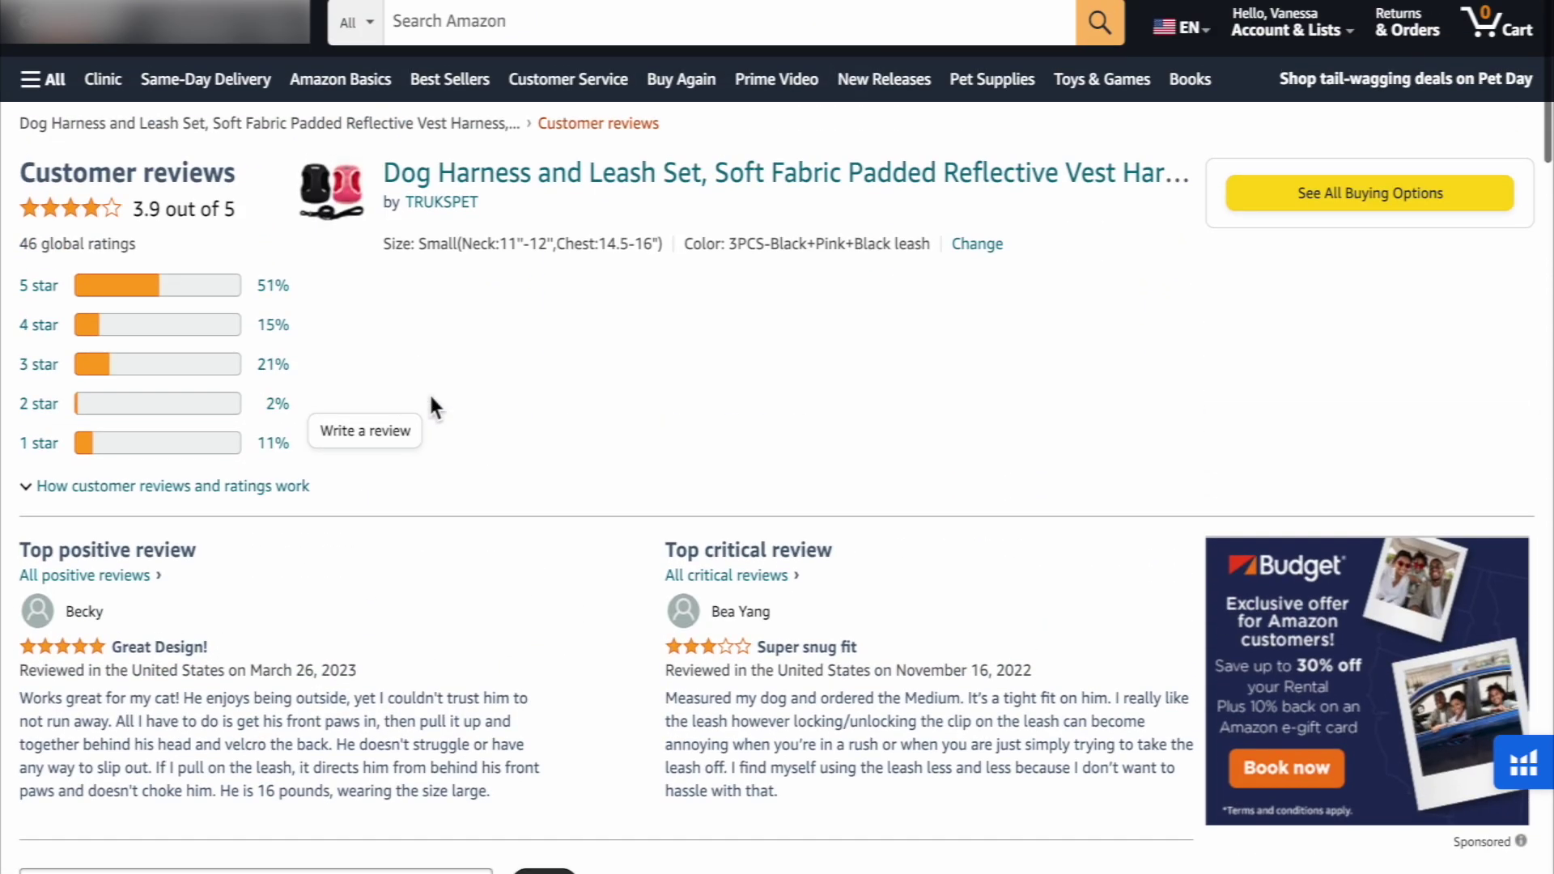
scroll(279, 409, "down", 10)
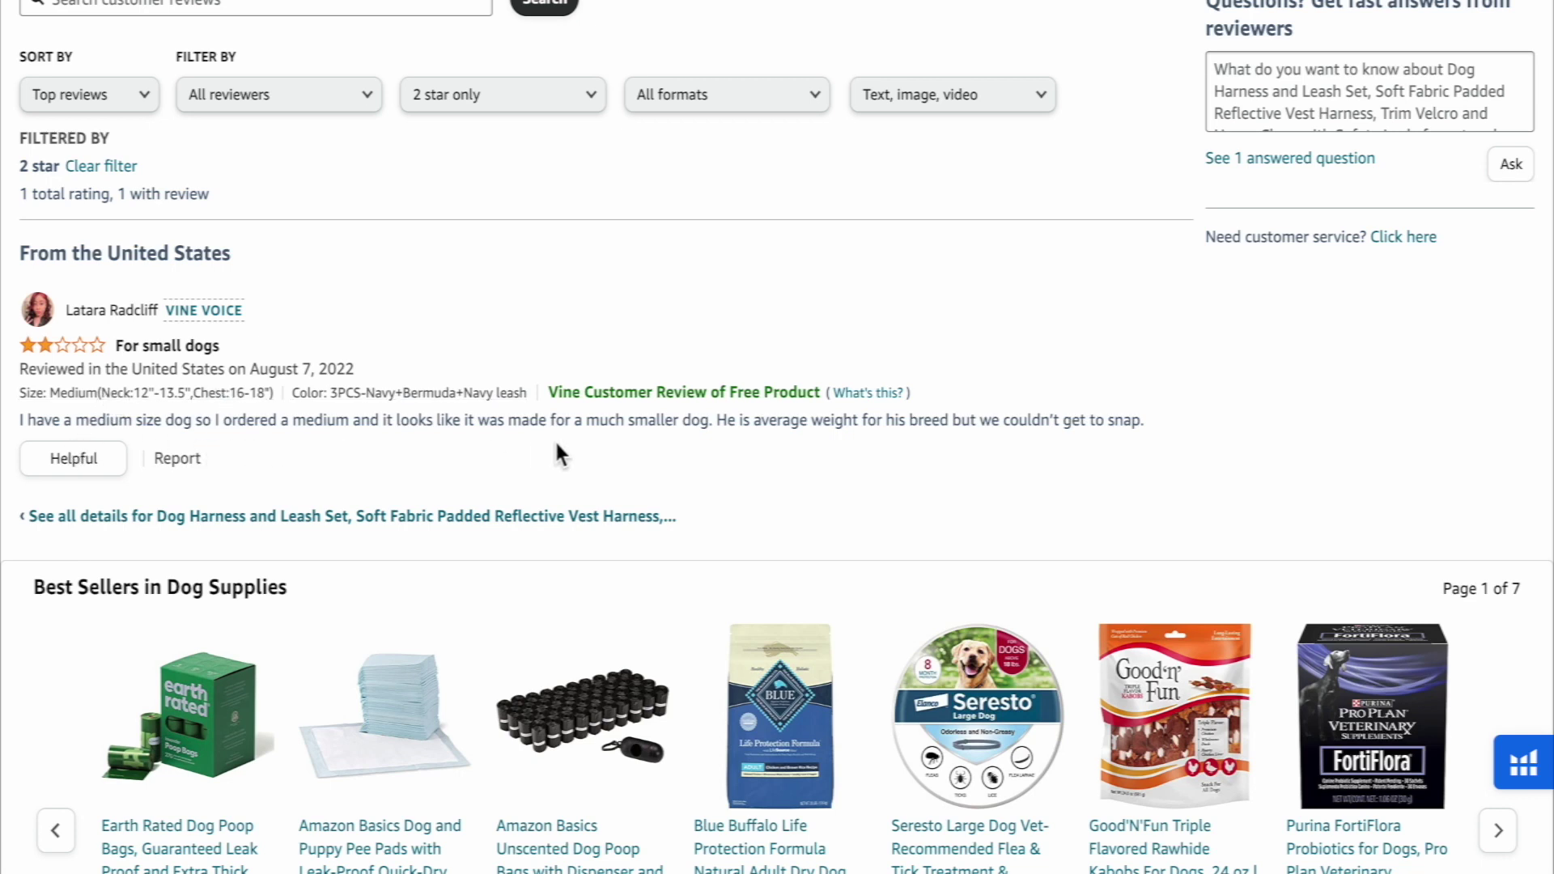
scroll(555, 450, "up", 10)
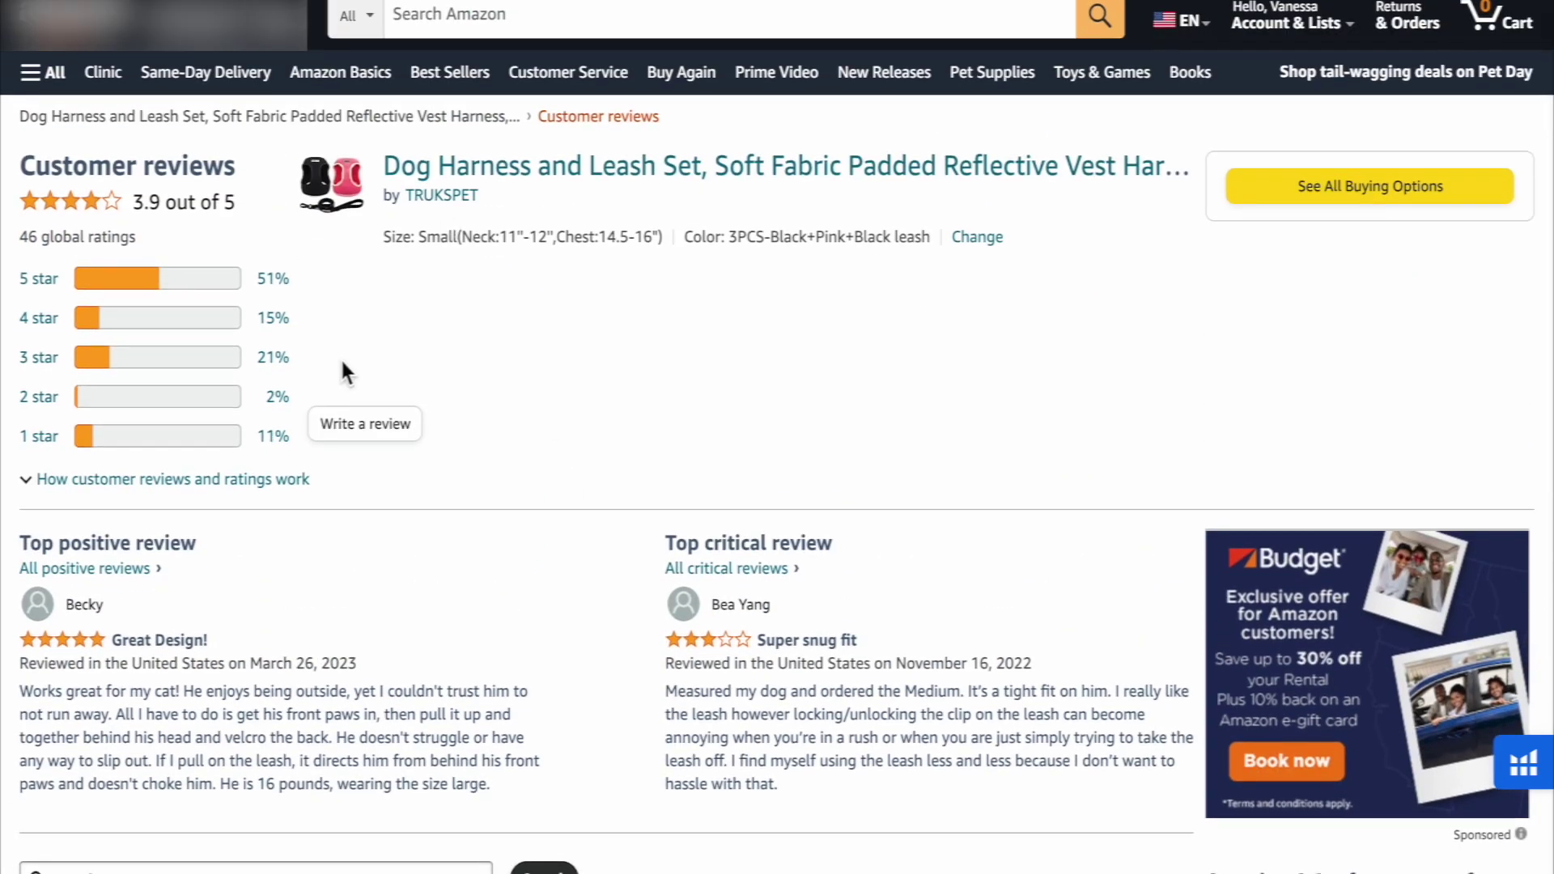
Filter the harness and leash set's reviews to 3 star only and read through them for recurring complaints.
left_click(272, 361)
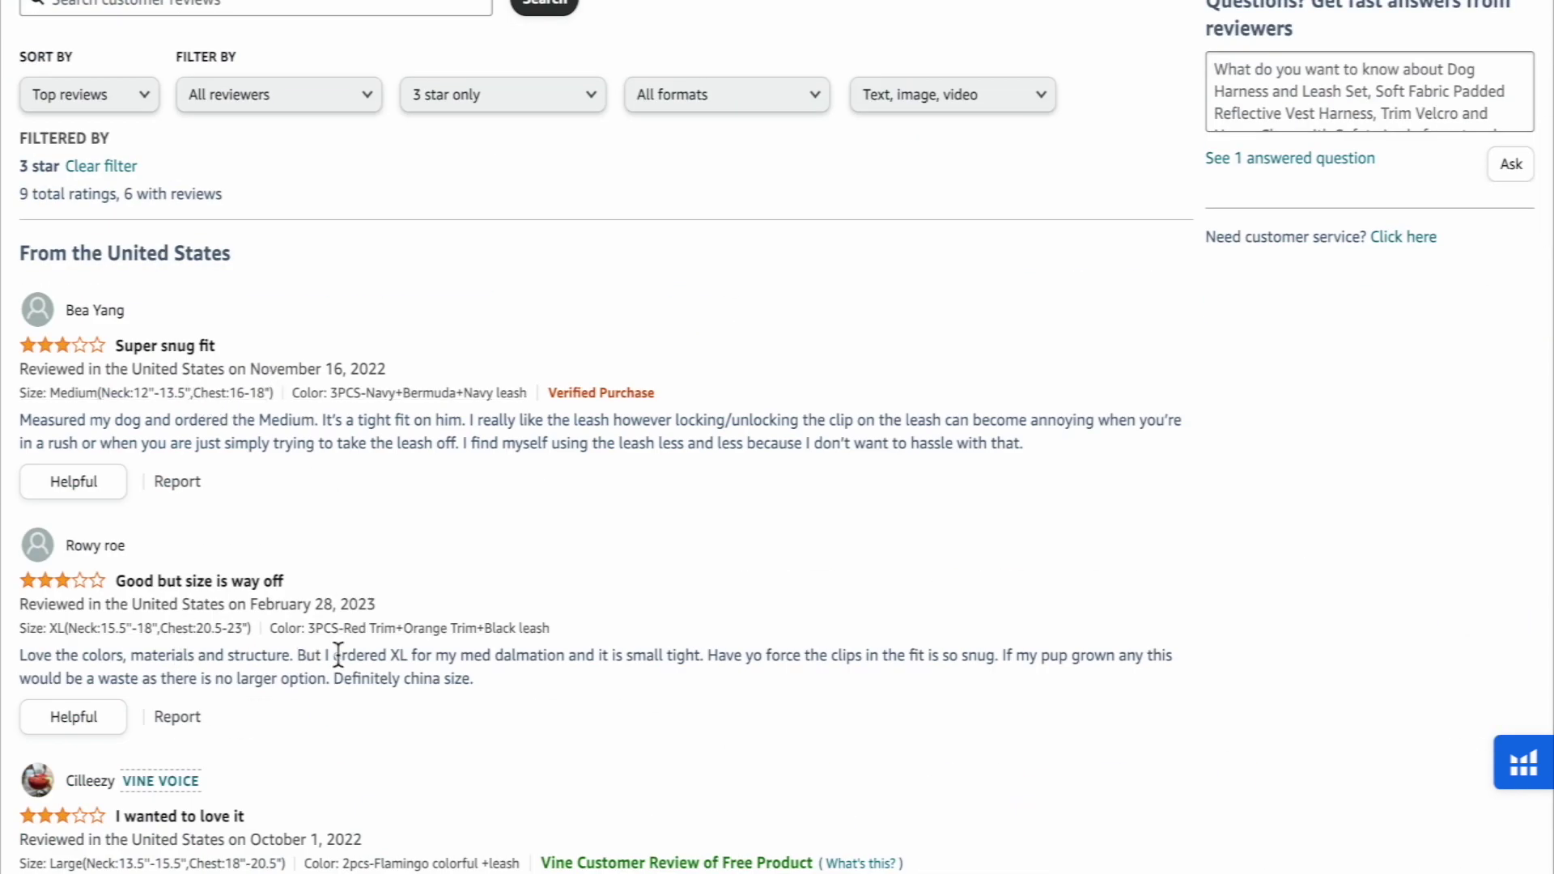
scroll(338, 655, "down", 8)
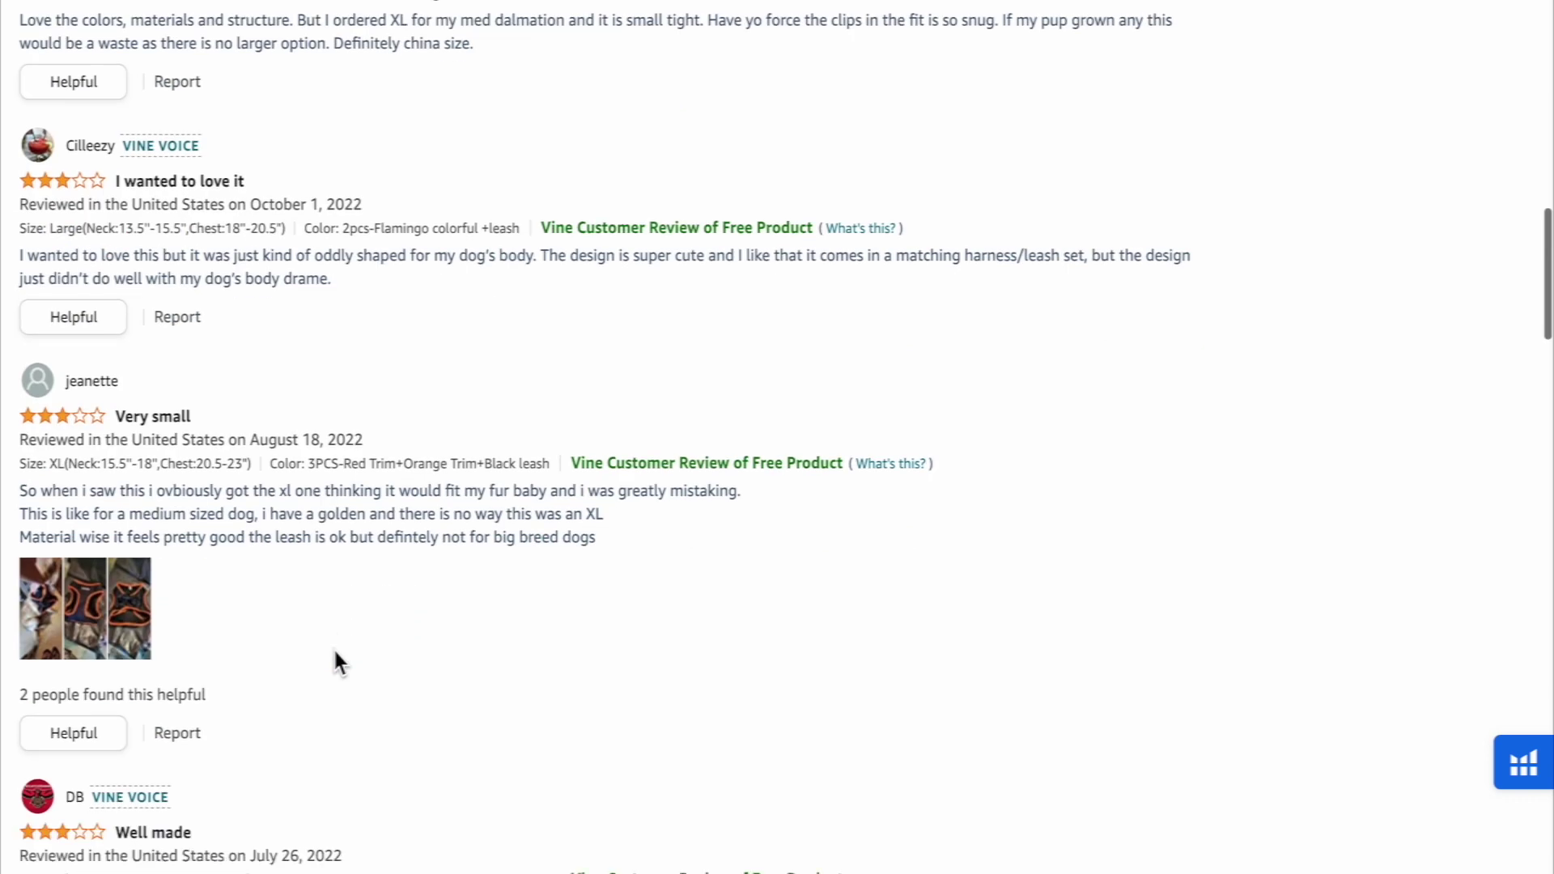
scroll(335, 653, "down", 5)
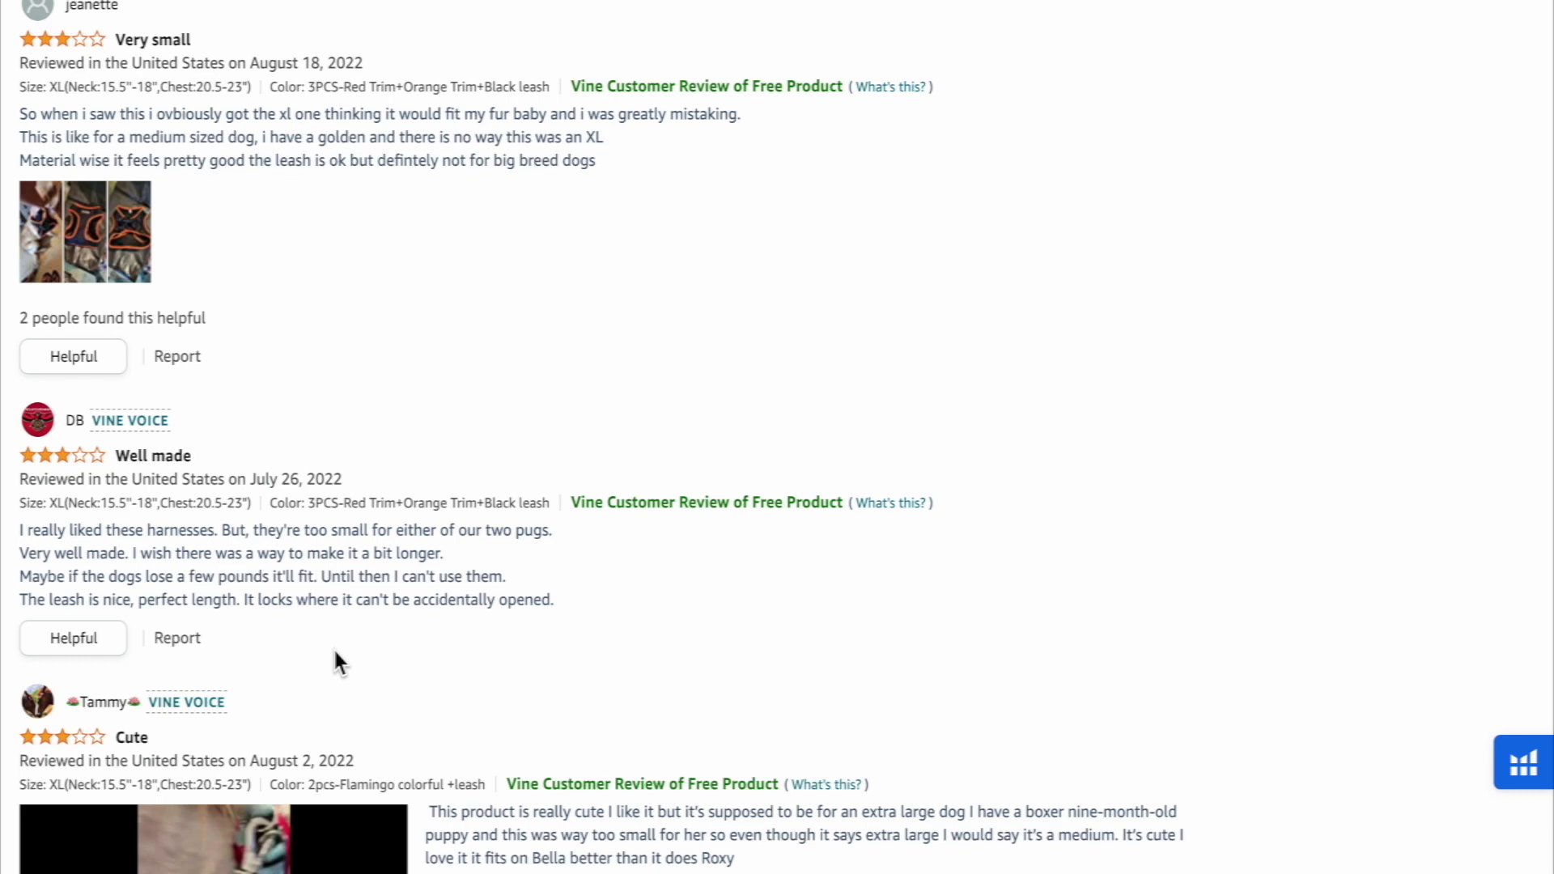
scroll(335, 656, "down", 6)
Take the product phrase "Dog Harness and Leash Set" from the review page's title and search Amazon for it.
scroll(335, 656, "up", 8)
scroll(332, 648, "up", 15)
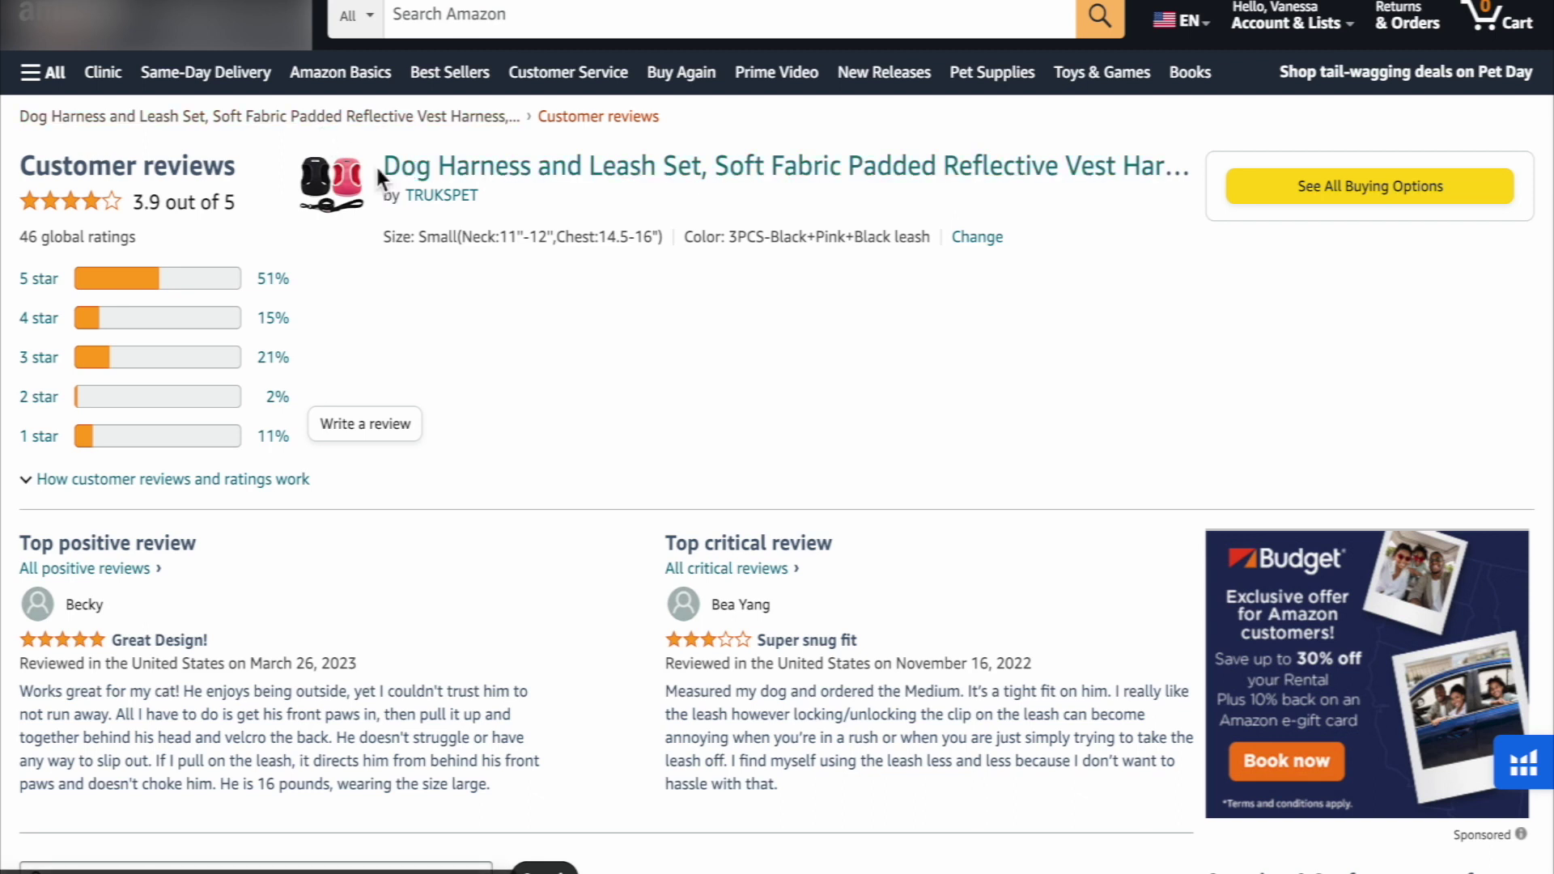
left_click_drag(376, 164, 709, 188)
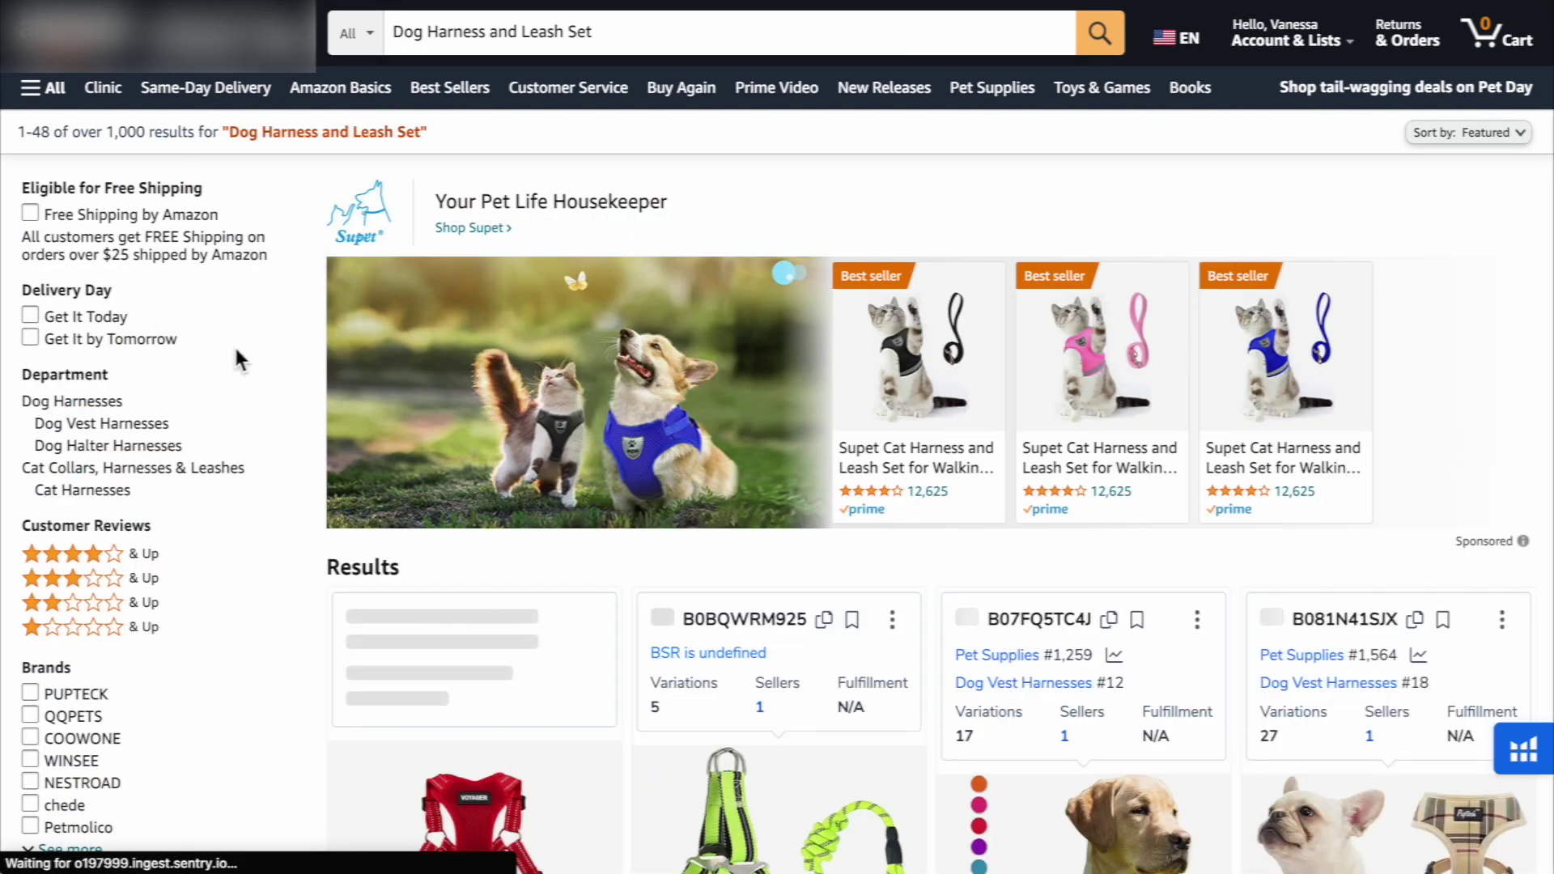
Browse the dog harness and leash set search results, comparing the competing listings' prices, ratings, review counts and sales ranks.
scroll(263, 463, "down", 4)
scroll(262, 463, "down", 10)
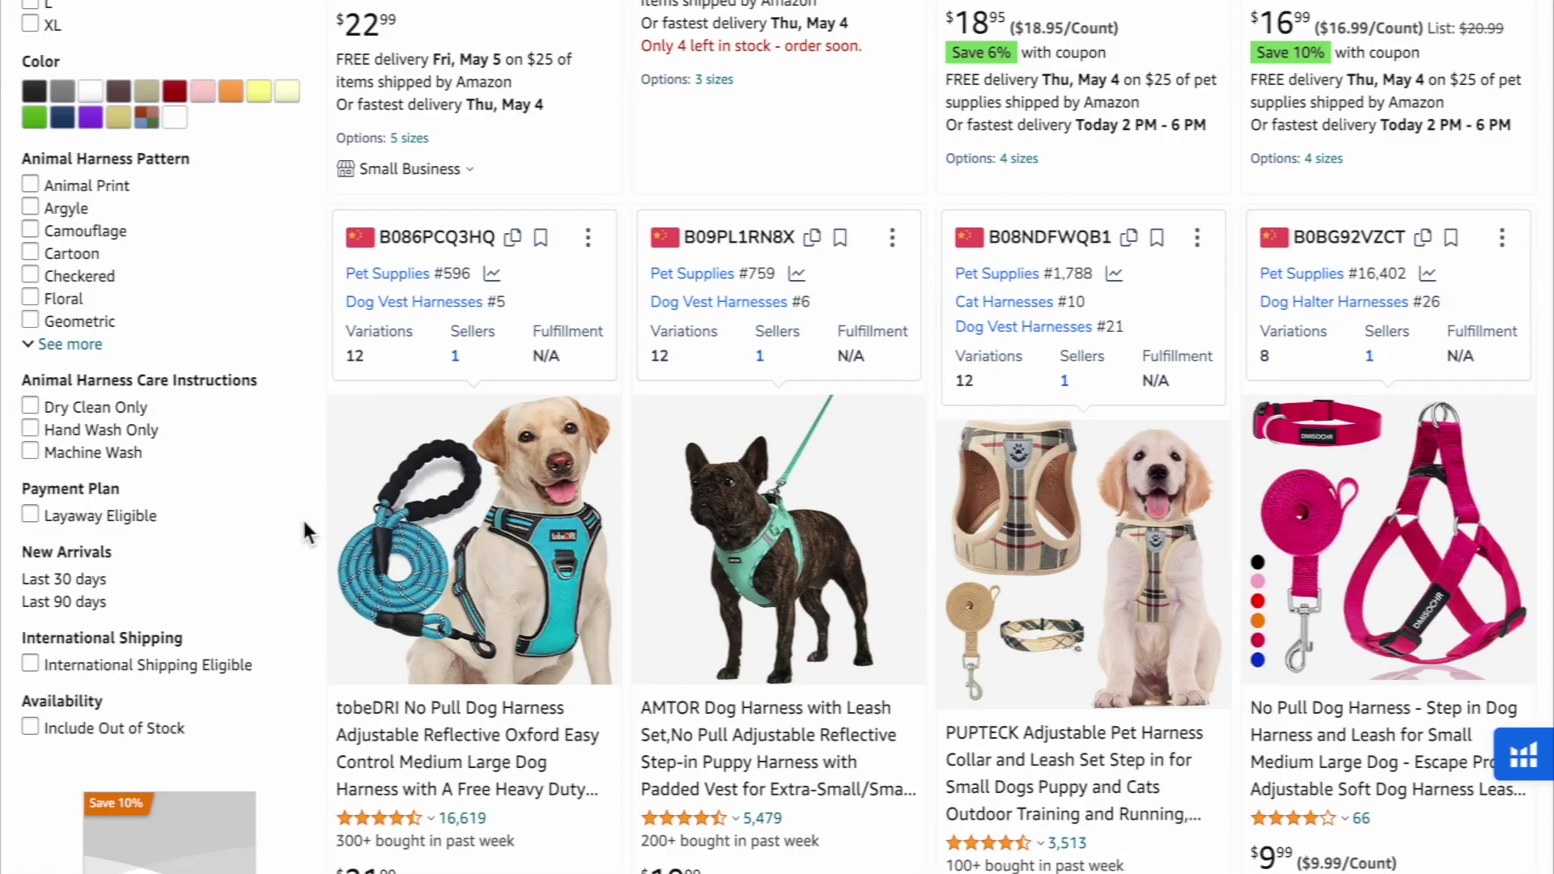
scroll(305, 524, "down", 4)
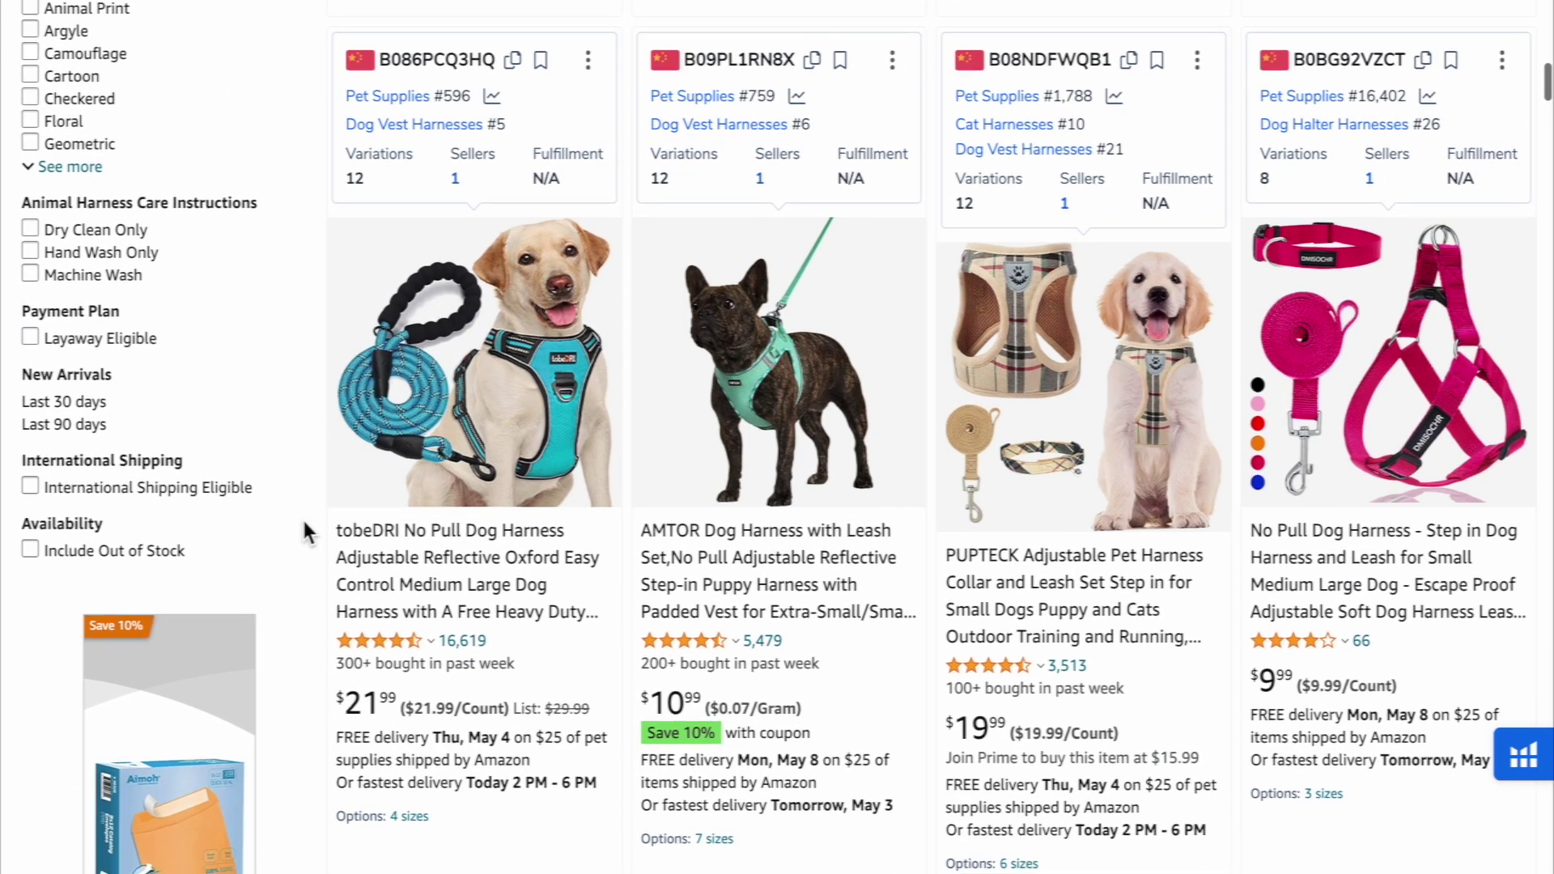
scroll(304, 532, "down", 2)
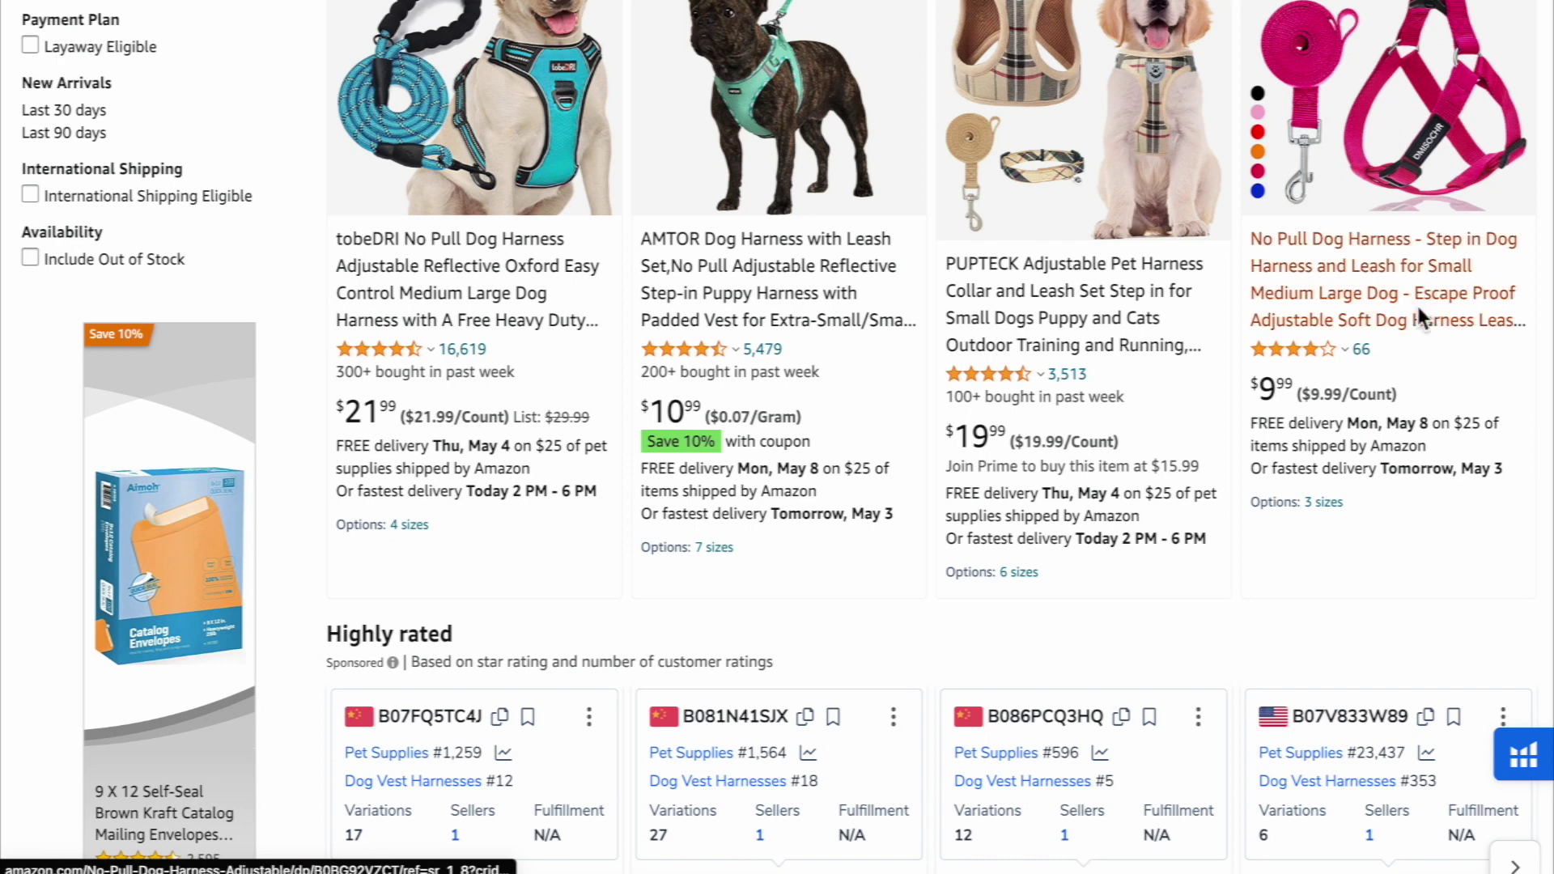
scroll(1419, 311, "down", 3)
scroll(1418, 311, "up", 6)
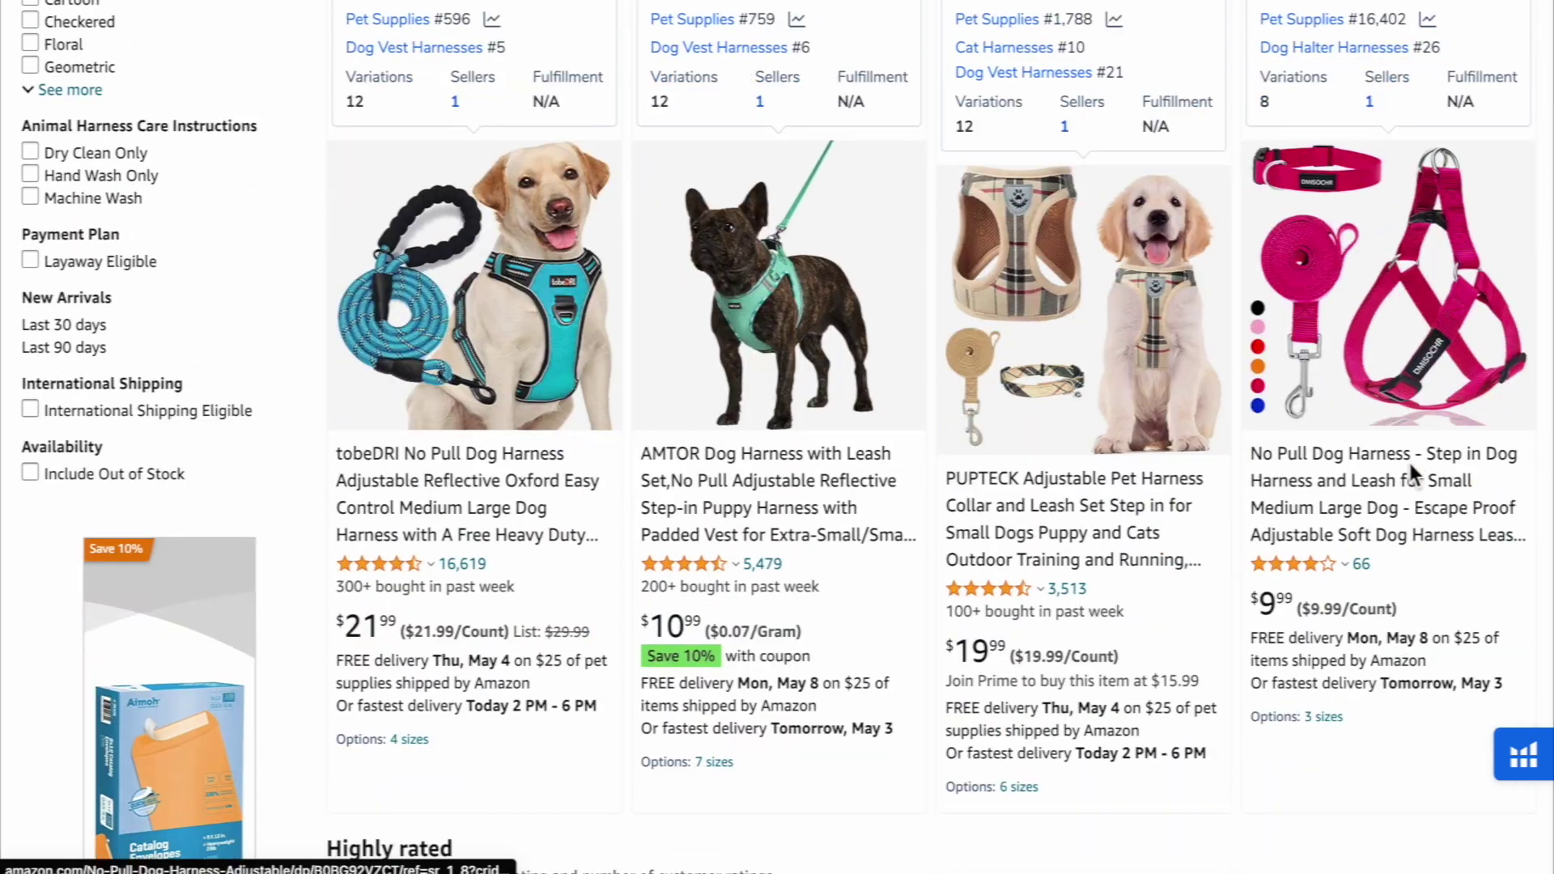
scroll(270, 701, "down", 20)
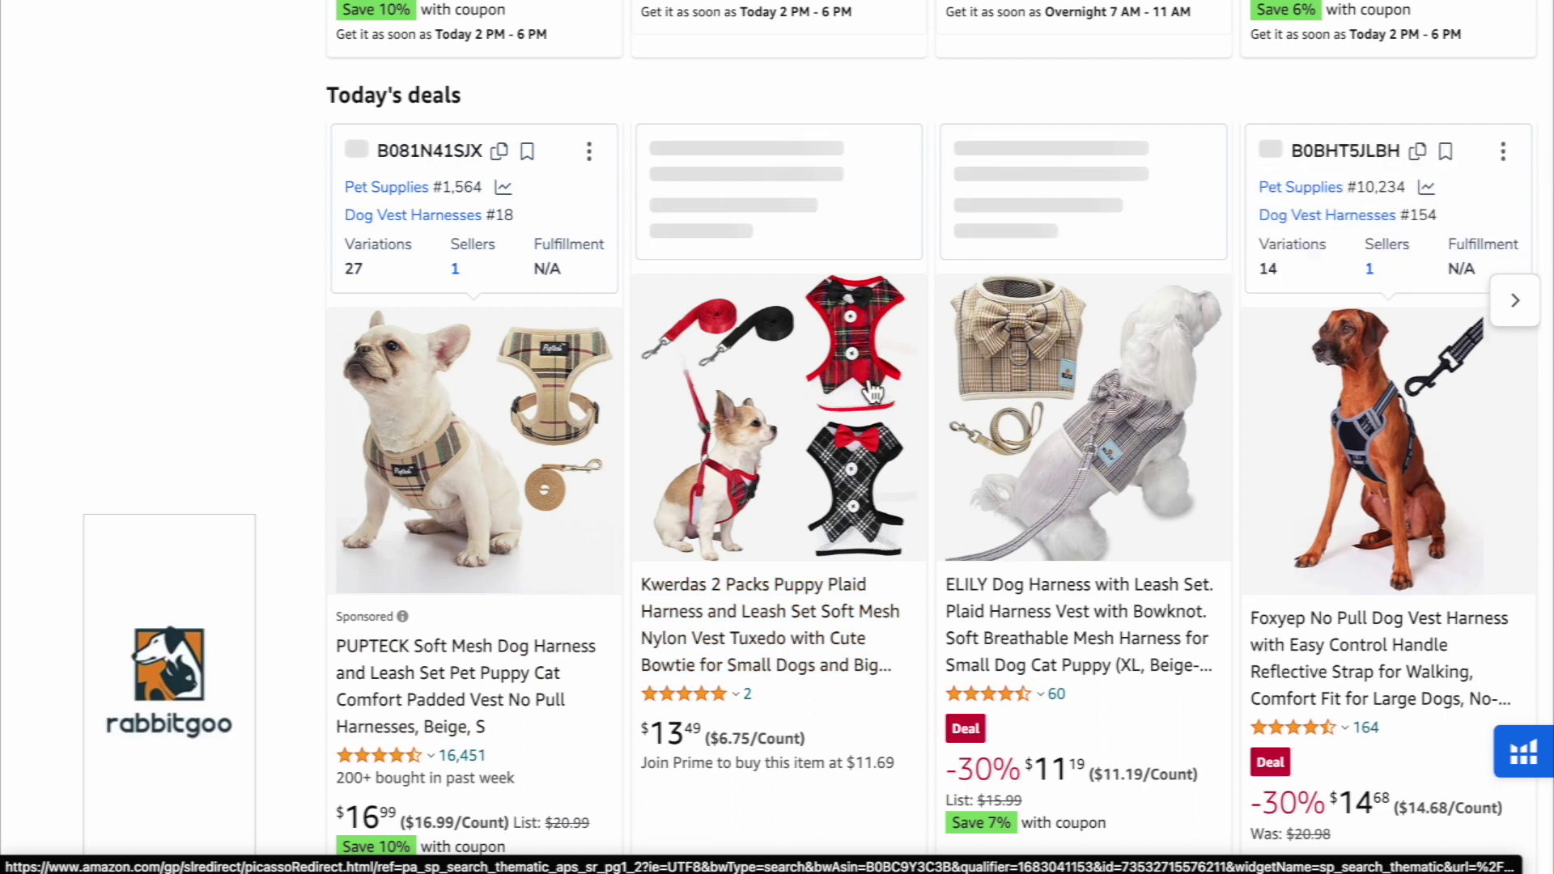
scroll(836, 567, "down", 3)
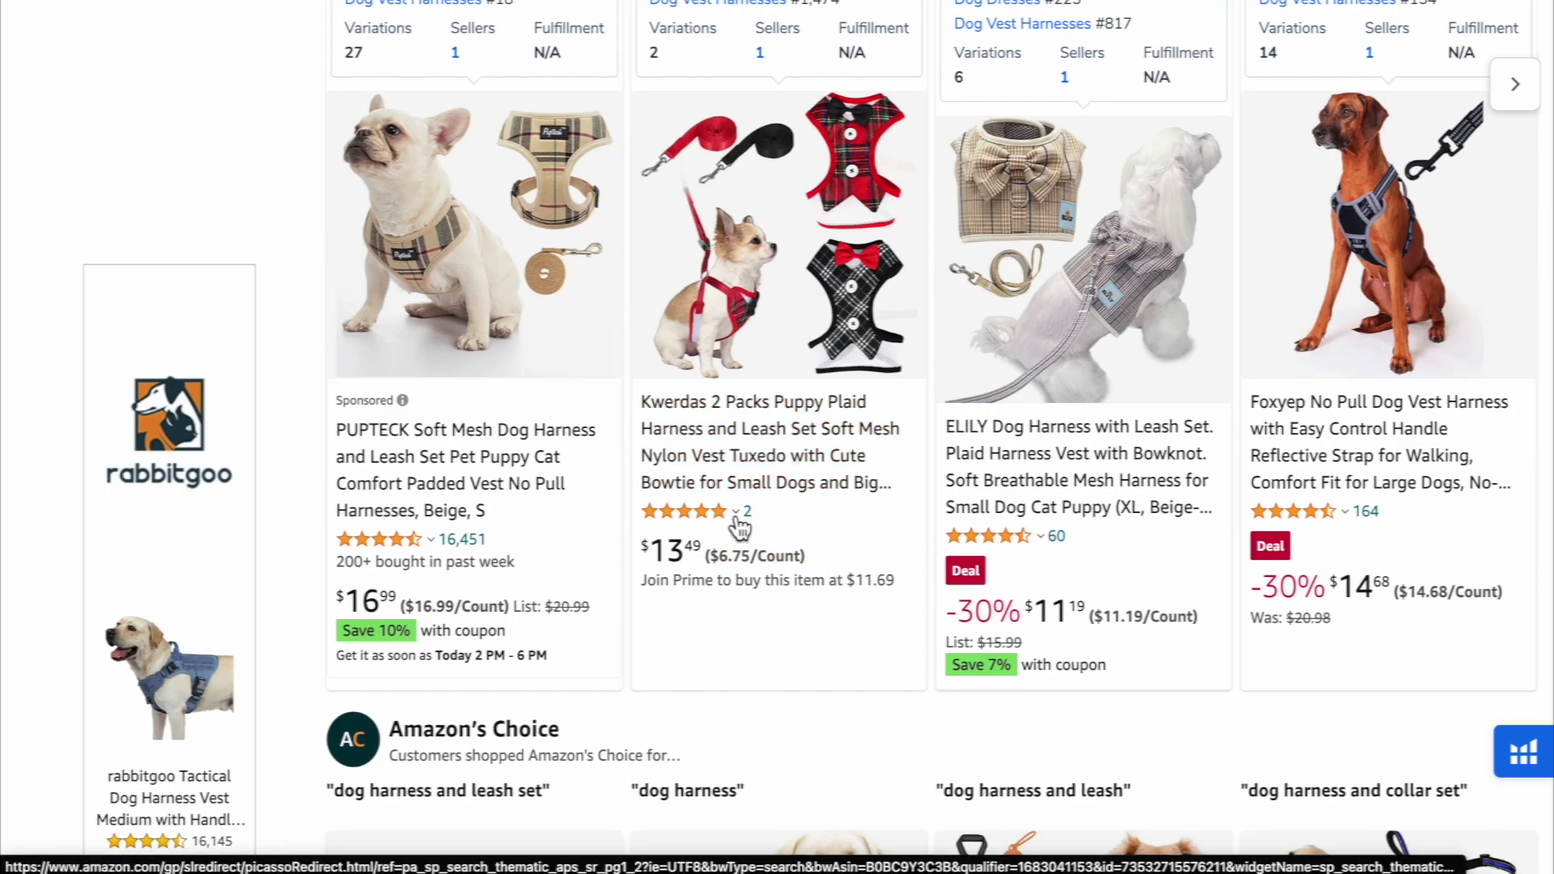
scroll(796, 453, "up", 2)
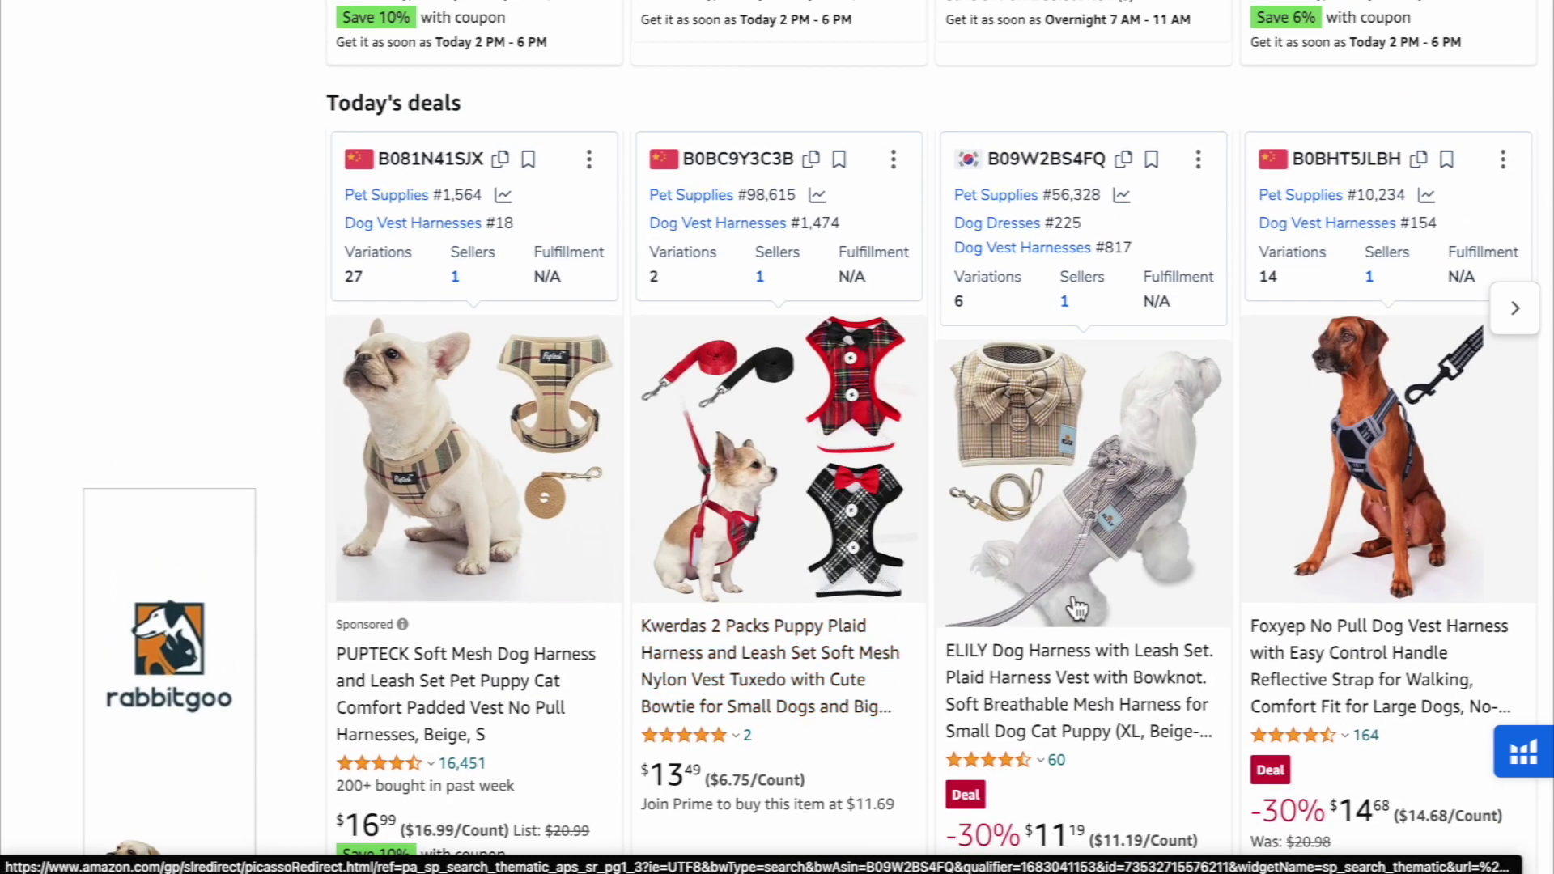
scroll(1145, 620, "down", 2)
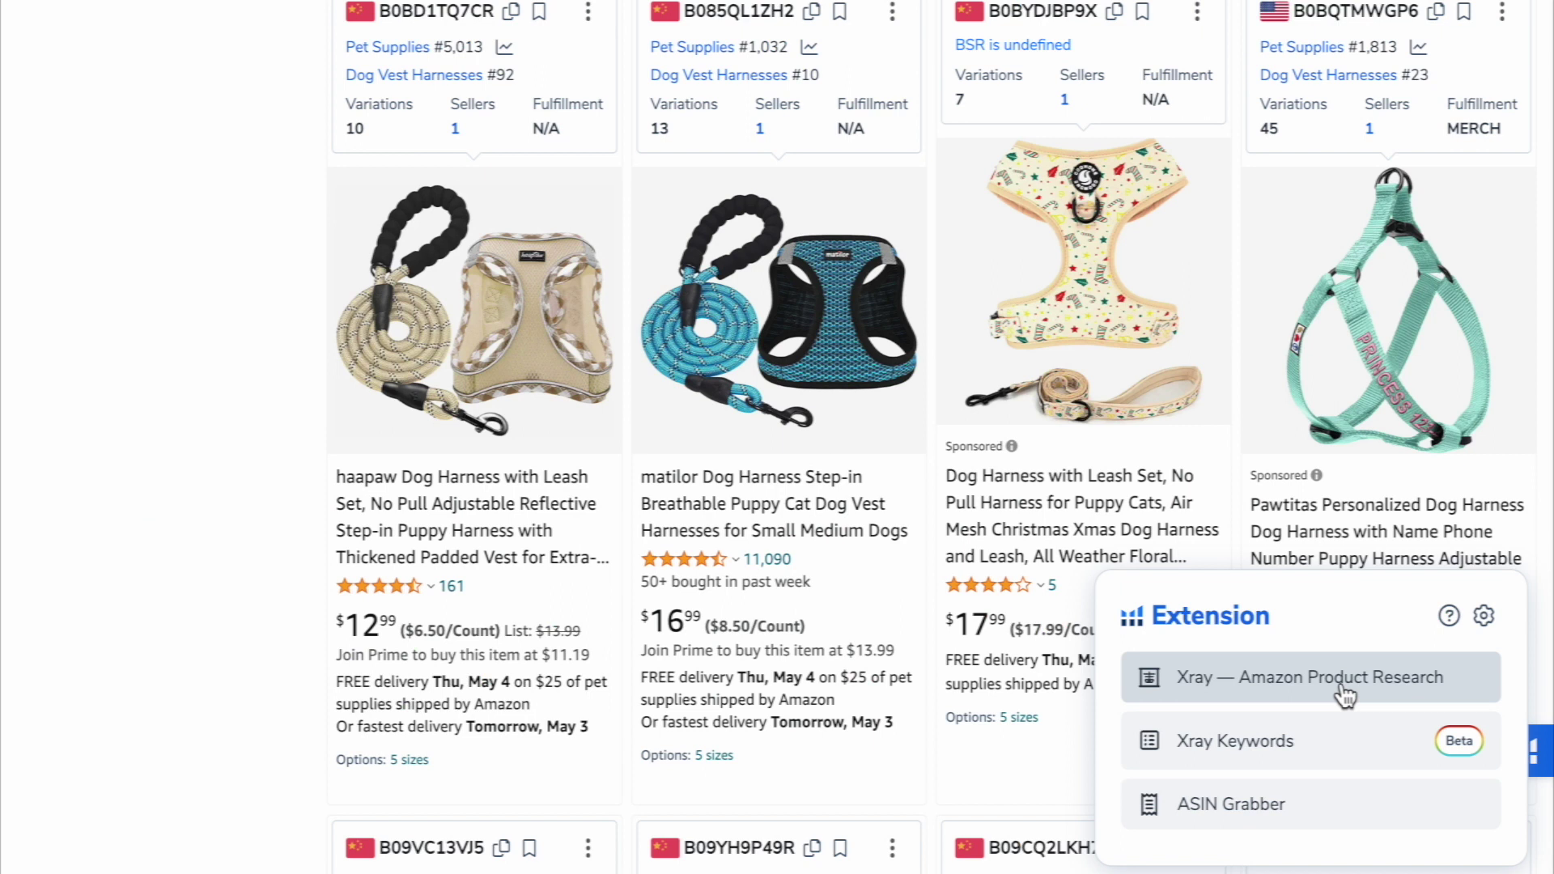
Run Xray product research on the dog harness and leash set search and hide sponsored products from its results.
left_click(1344, 684)
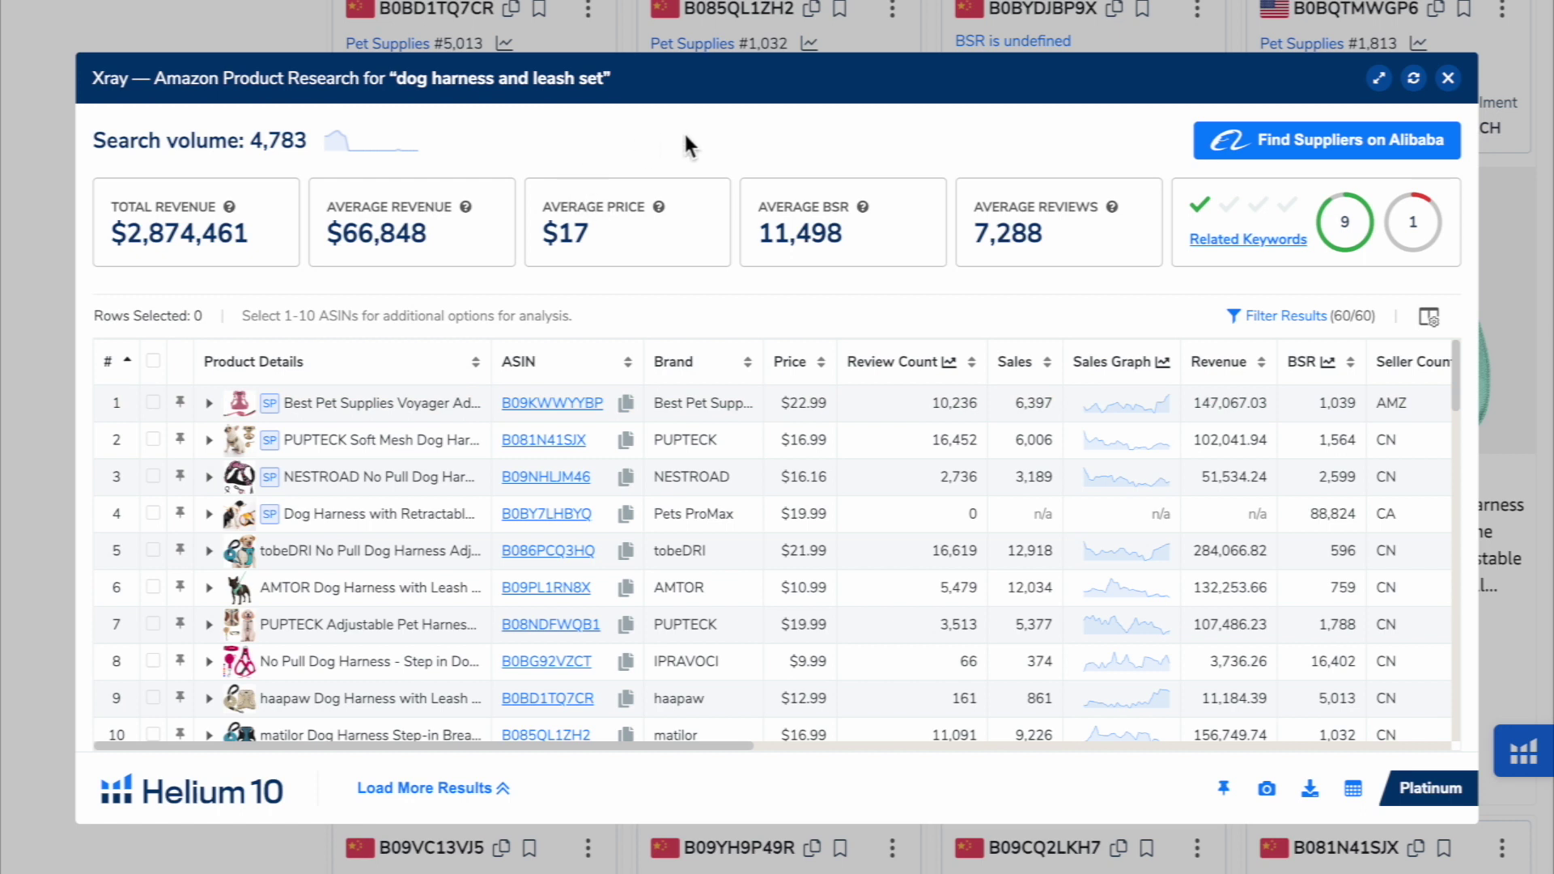
mouse_move(276, 412)
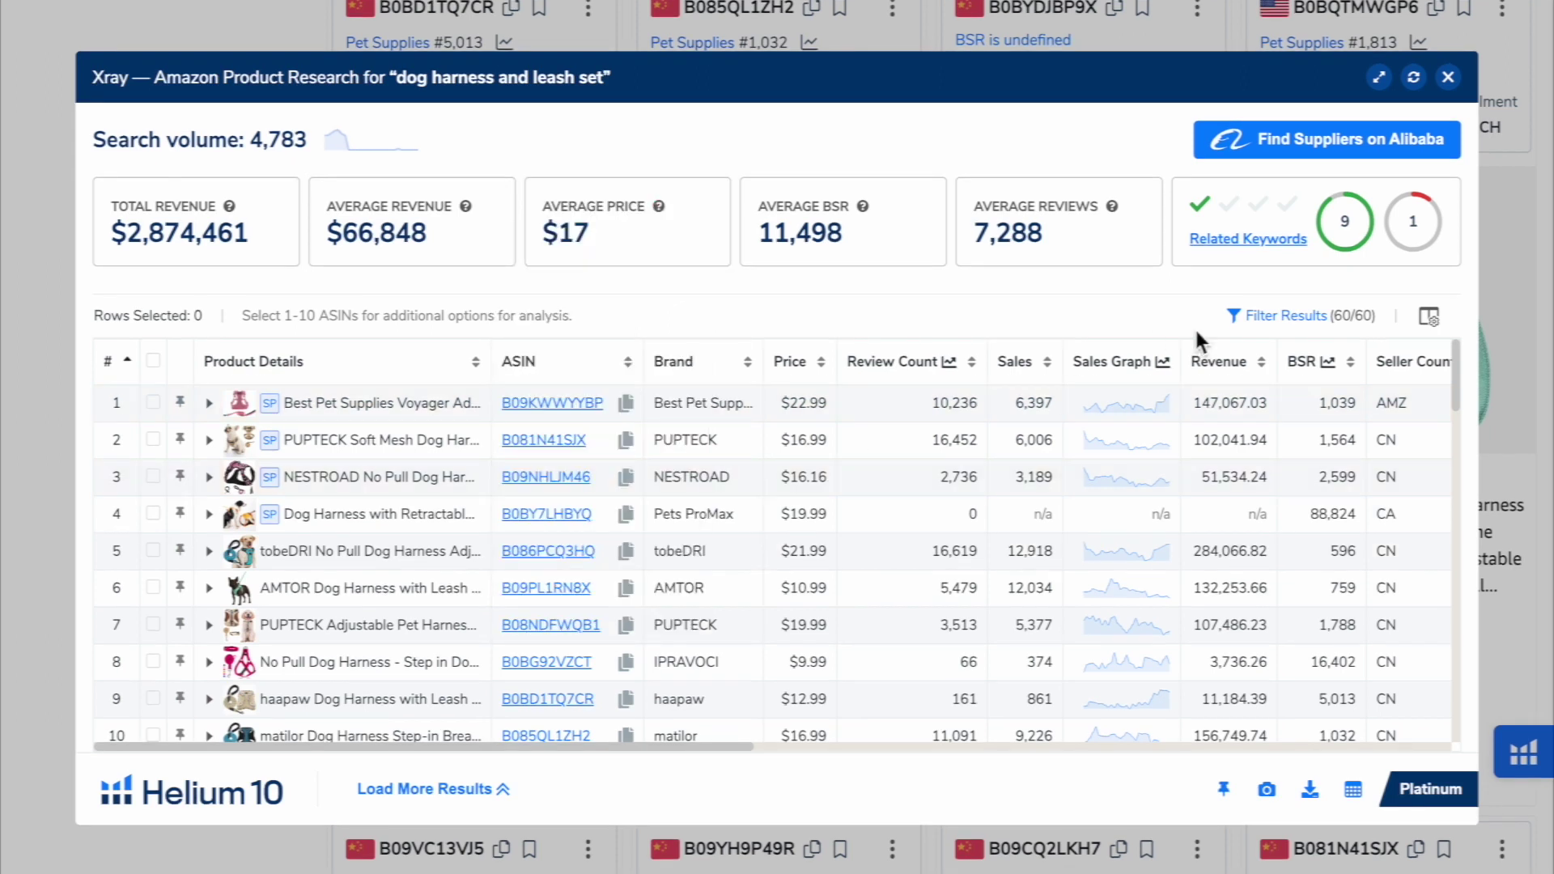
left_click(1293, 316)
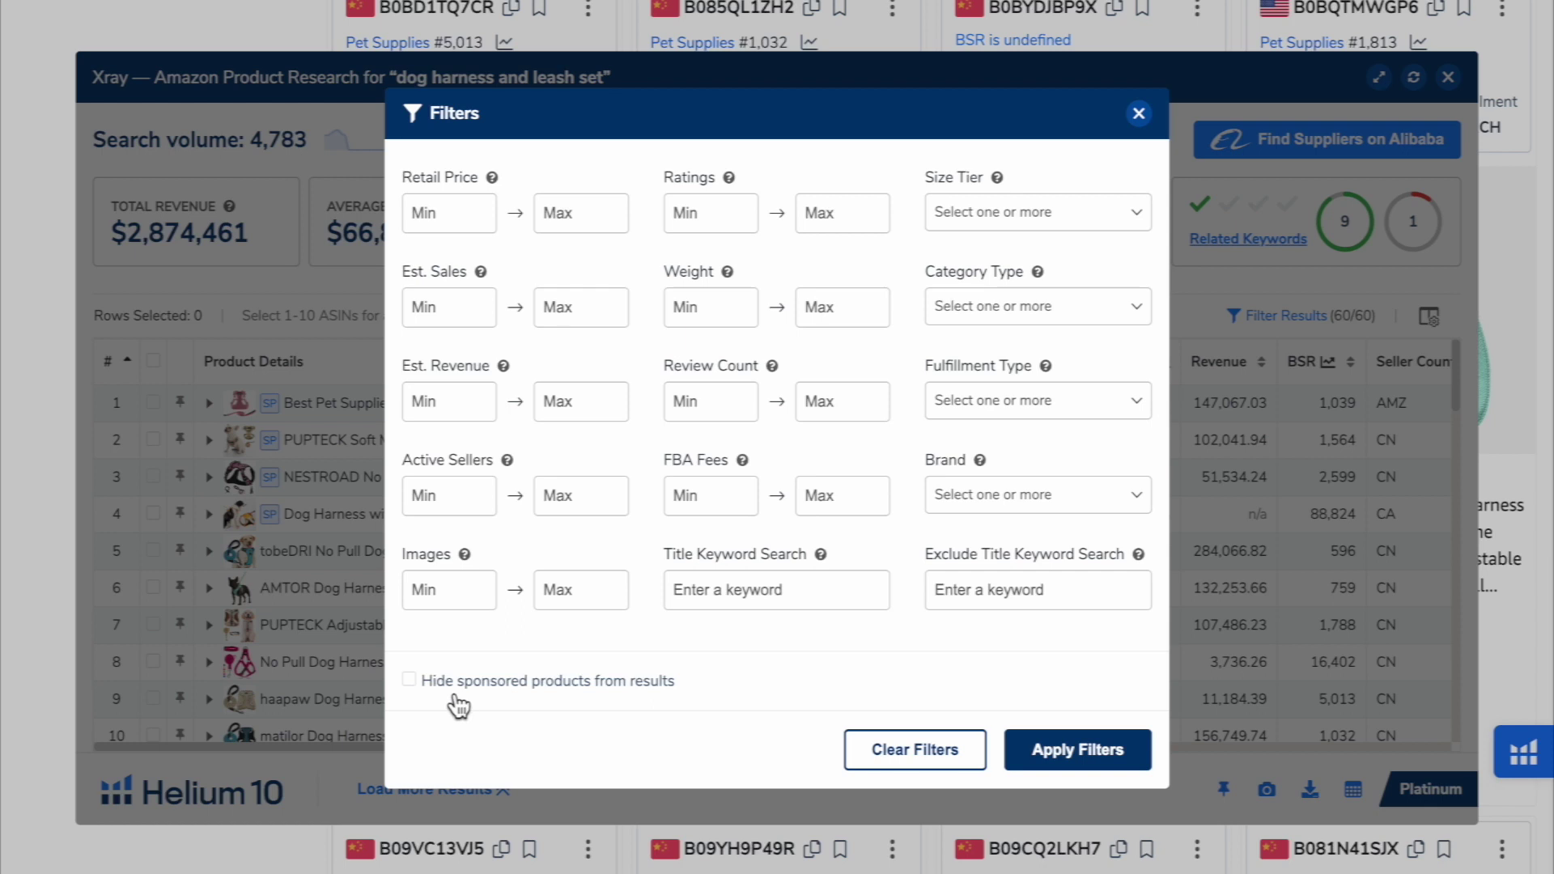
left_click(409, 680)
left_click(1063, 752)
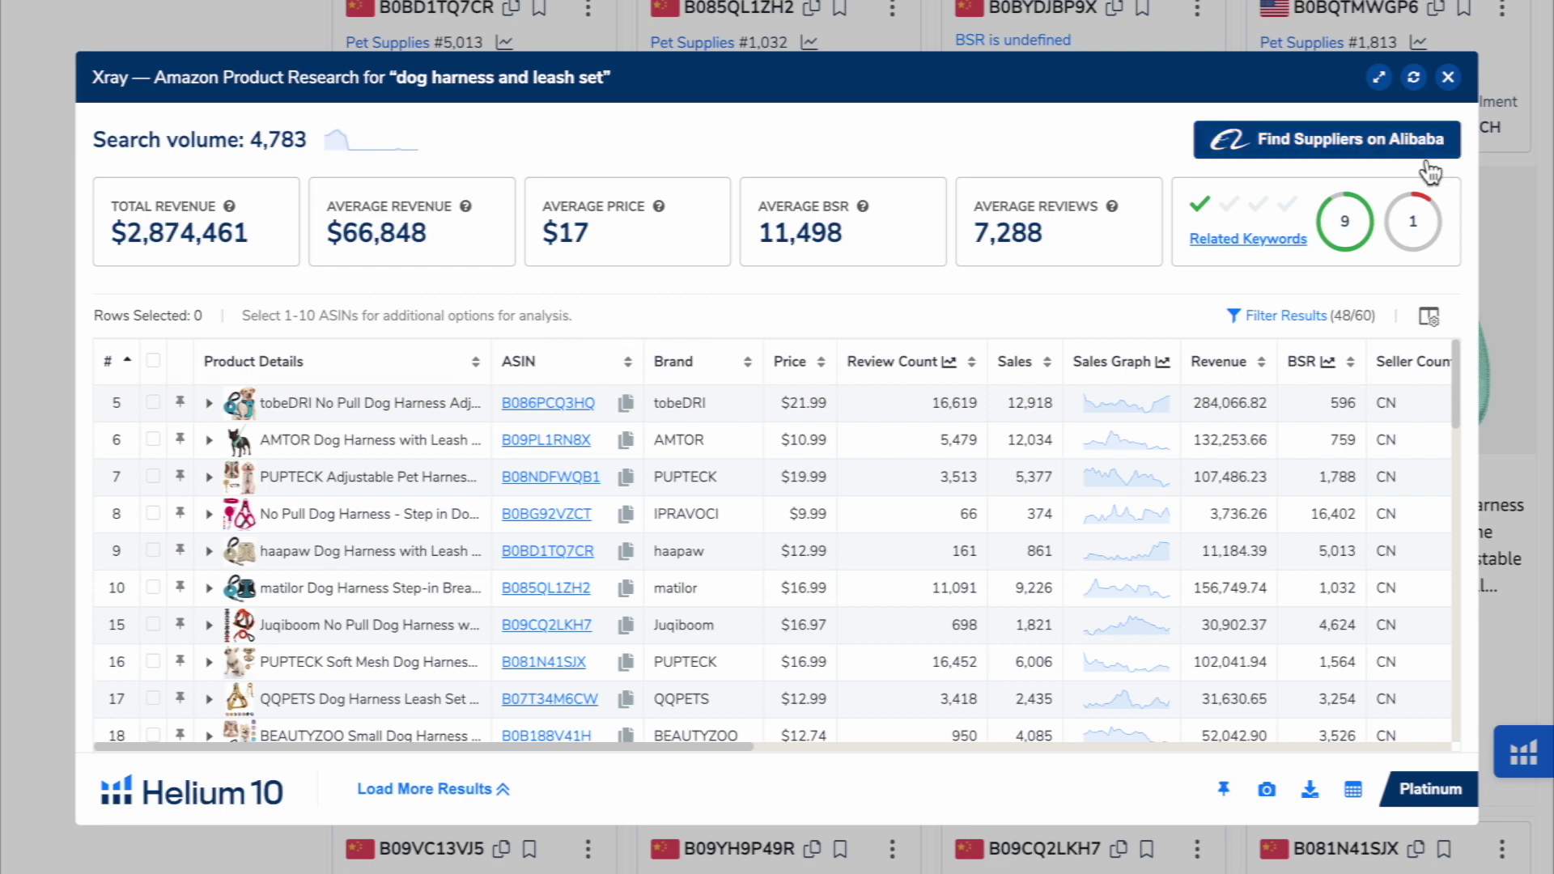
Check what the two circular score indicators in the Xray summary say about the top 10 products.
mouse_move(1349, 224)
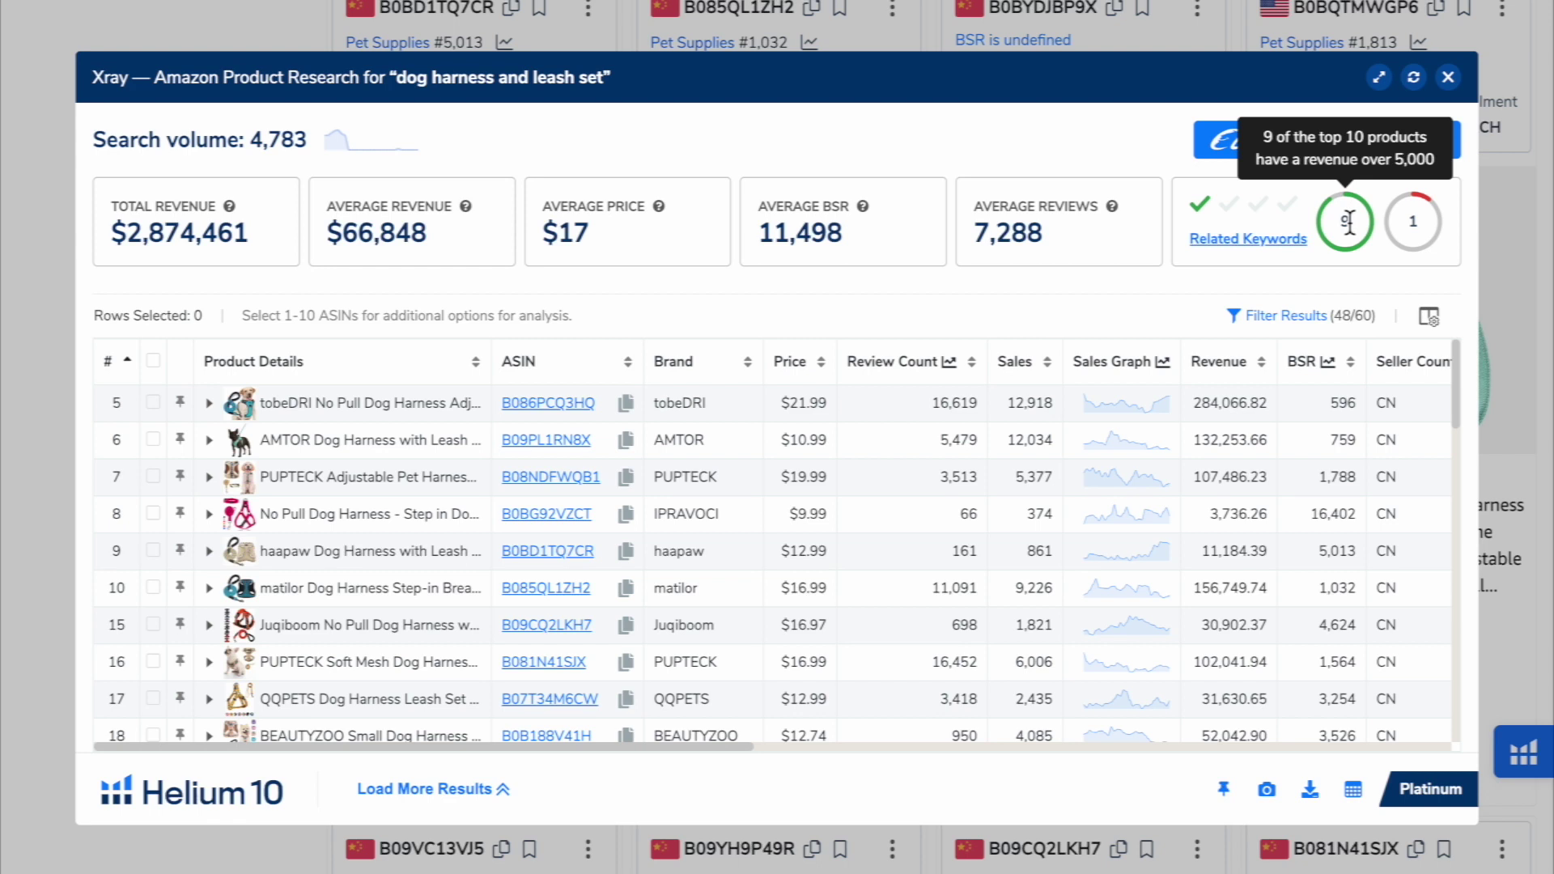
mouse_move(1418, 229)
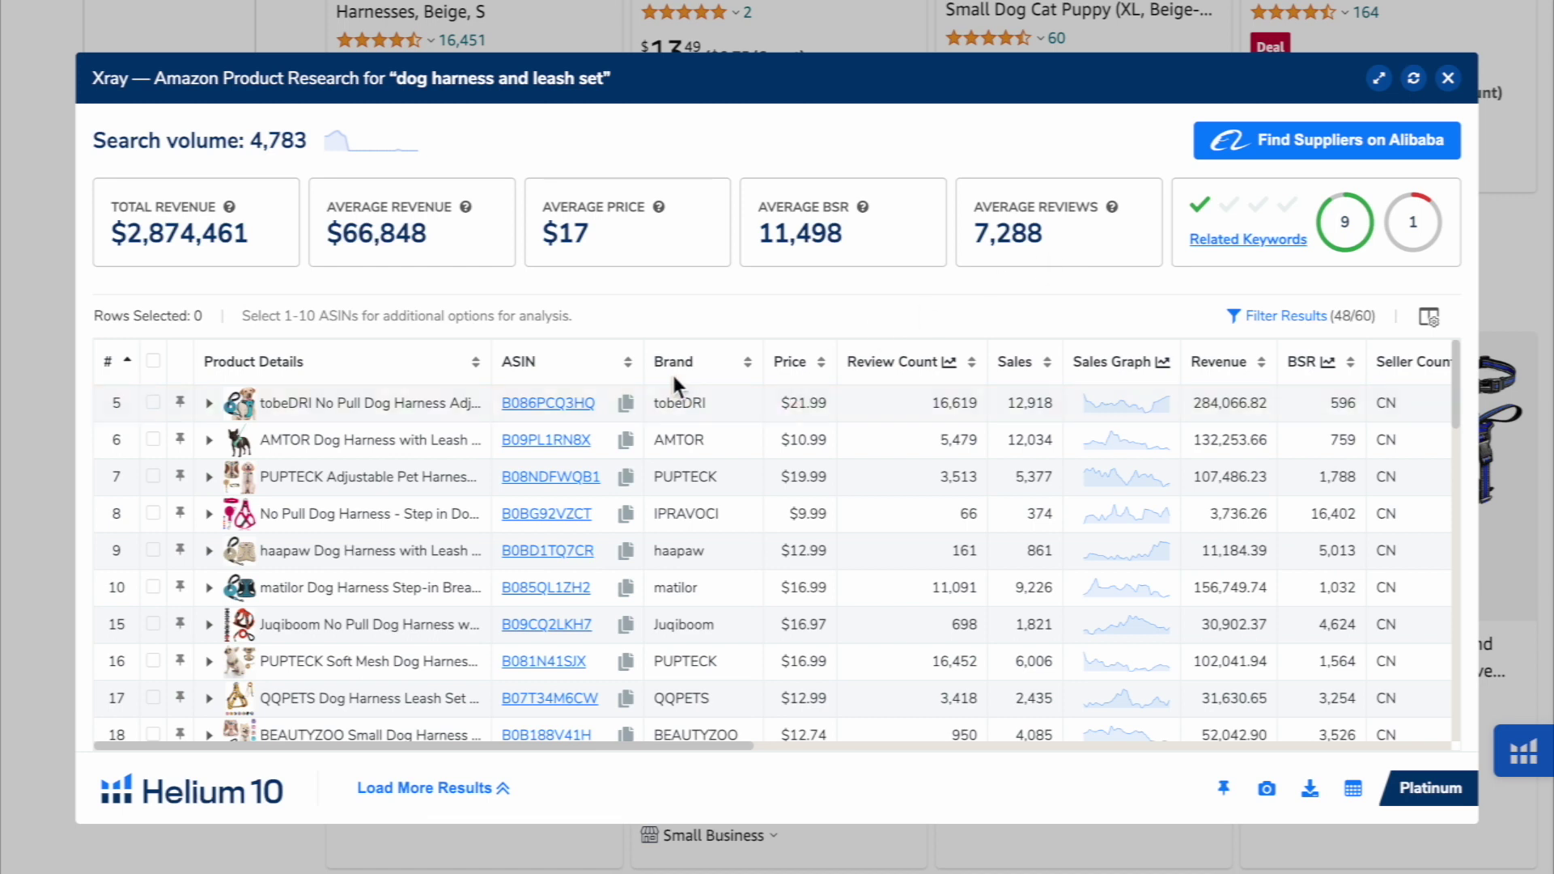
Rearrange the Xray table columns so that Sales follows Price and Revenue follows Review Count.
mouse_move(307, 409)
left_click_drag(1226, 366, 1028, 368)
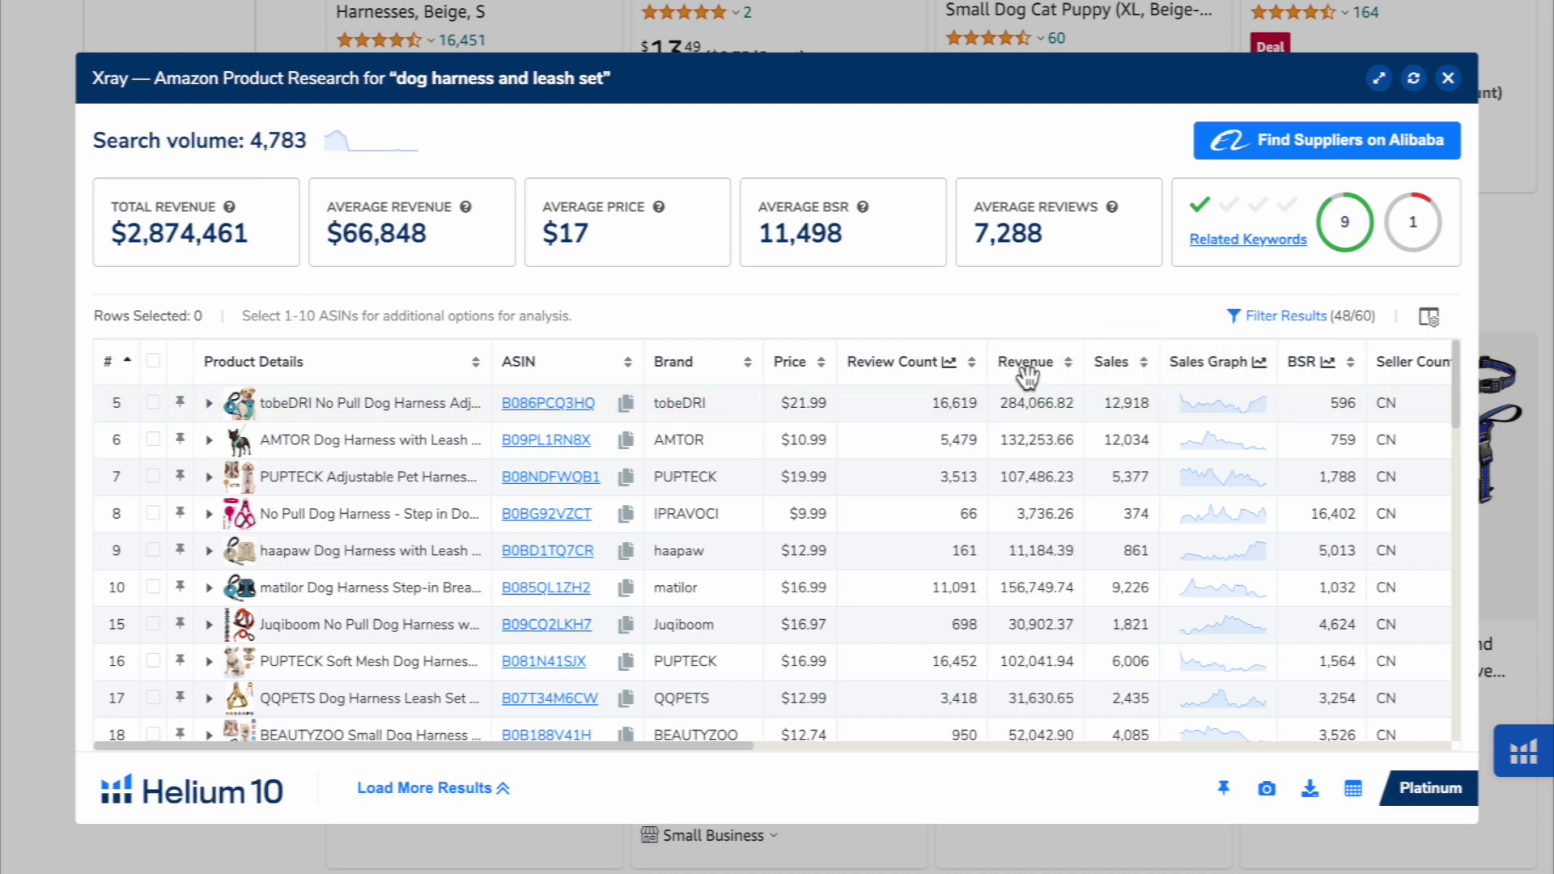
left_click_drag(1121, 364, 992, 363)
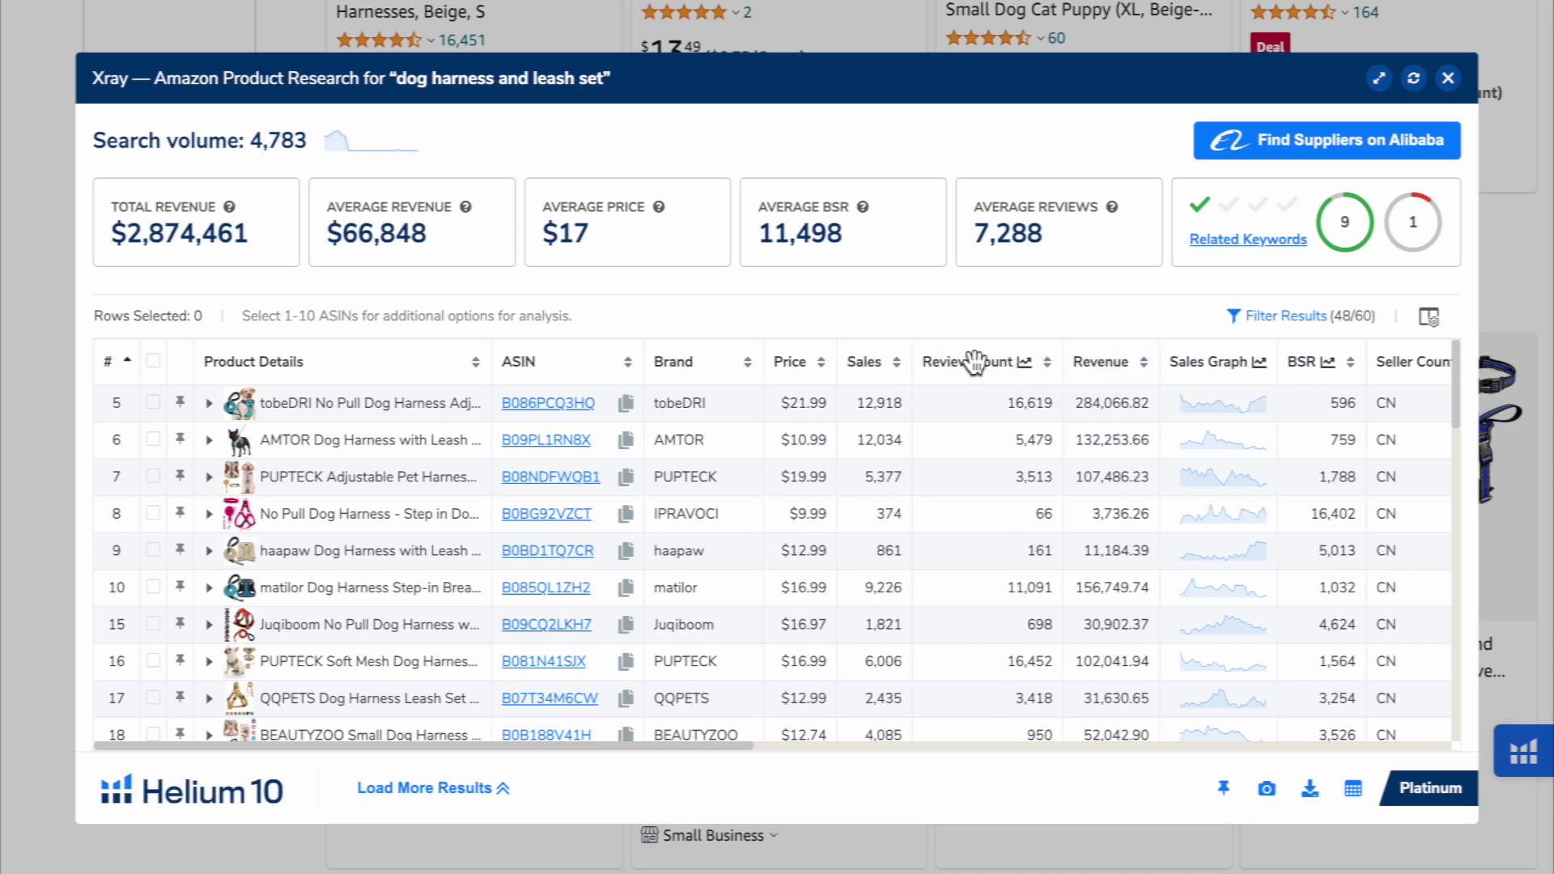